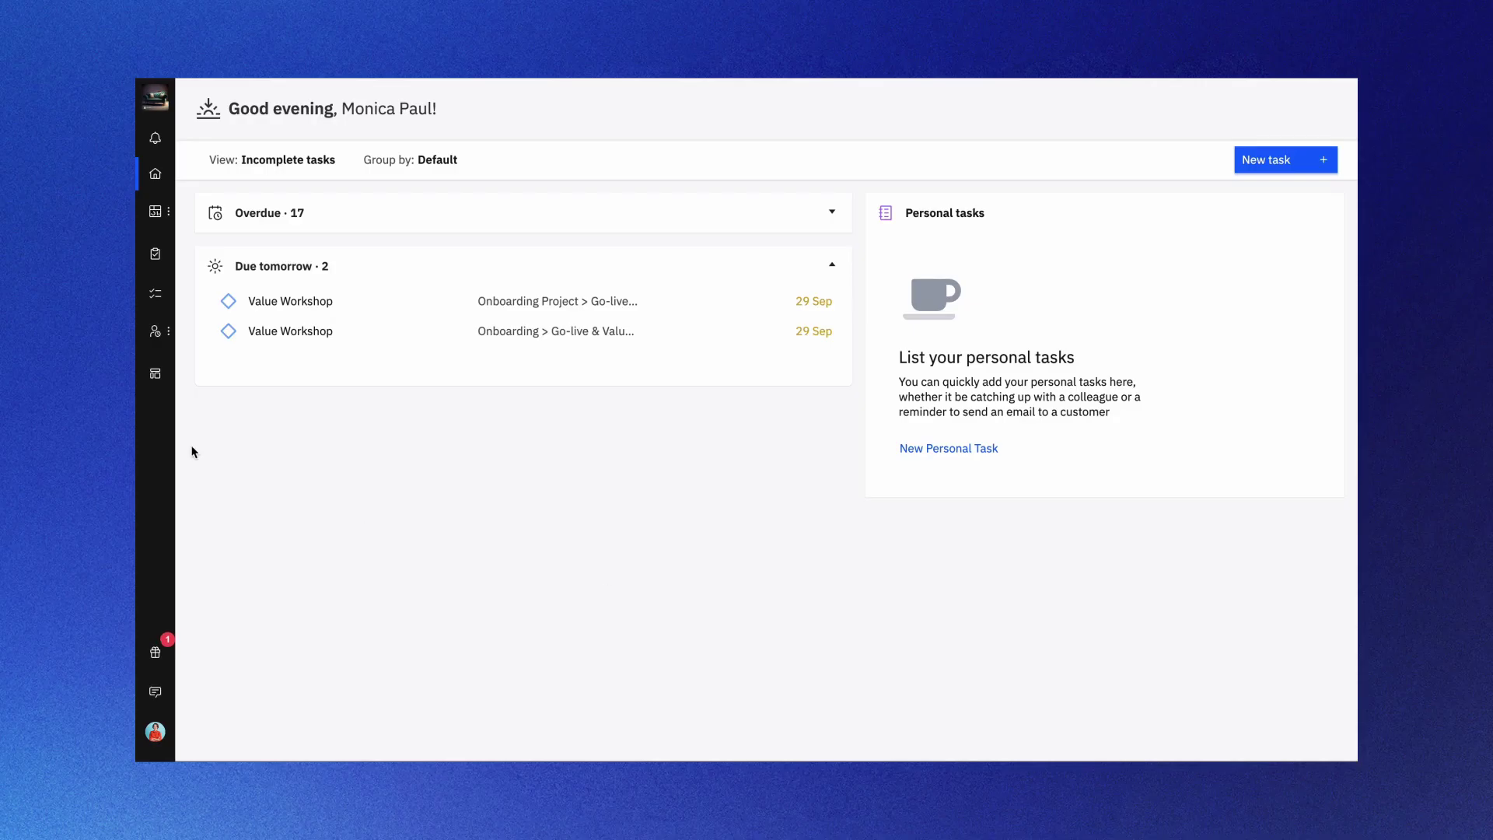
Open the Project templates library from the left sidebar
{"action": "left_click", "coordinate": [155, 373]}
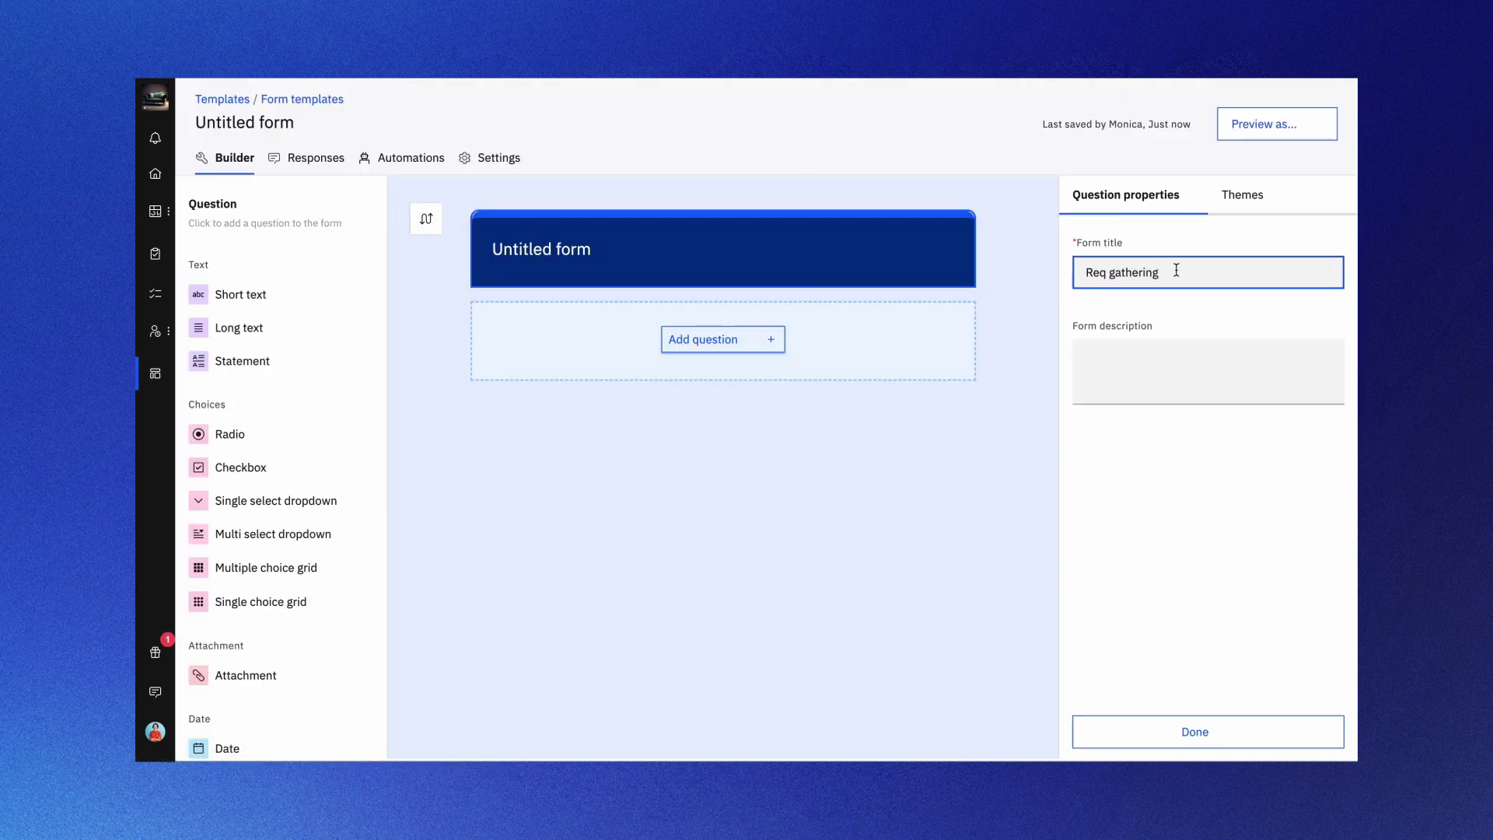
Retitle the form 'Requirement gathering' and add a short-text question
{"action": "left_click", "coordinate": [1105, 272]}
{"action": "type", "text": "uirement"}
{"action": "left_click", "coordinate": [752, 342]}
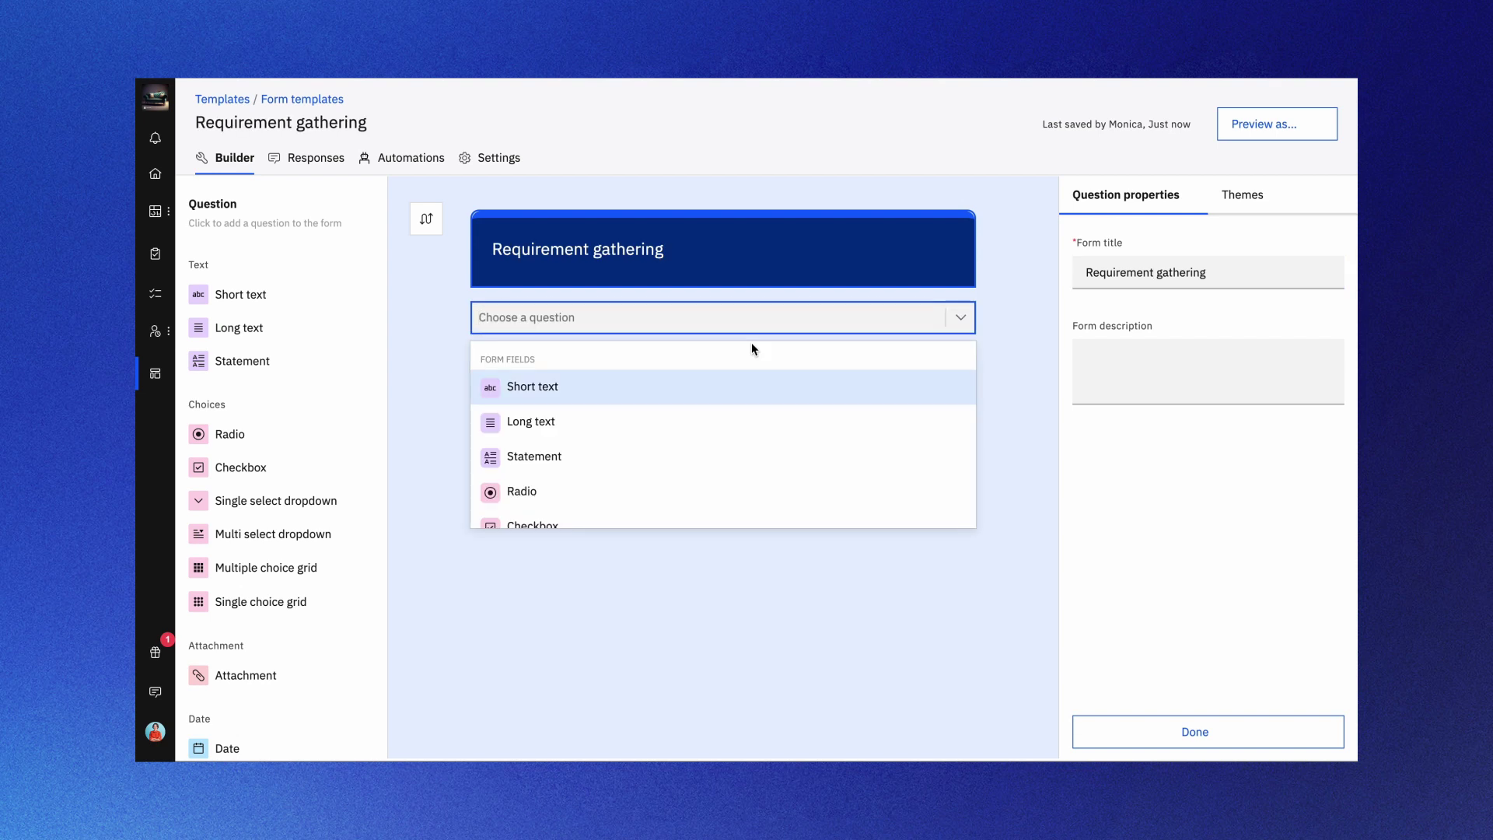
{"action": "left_click", "coordinate": [623, 387]}
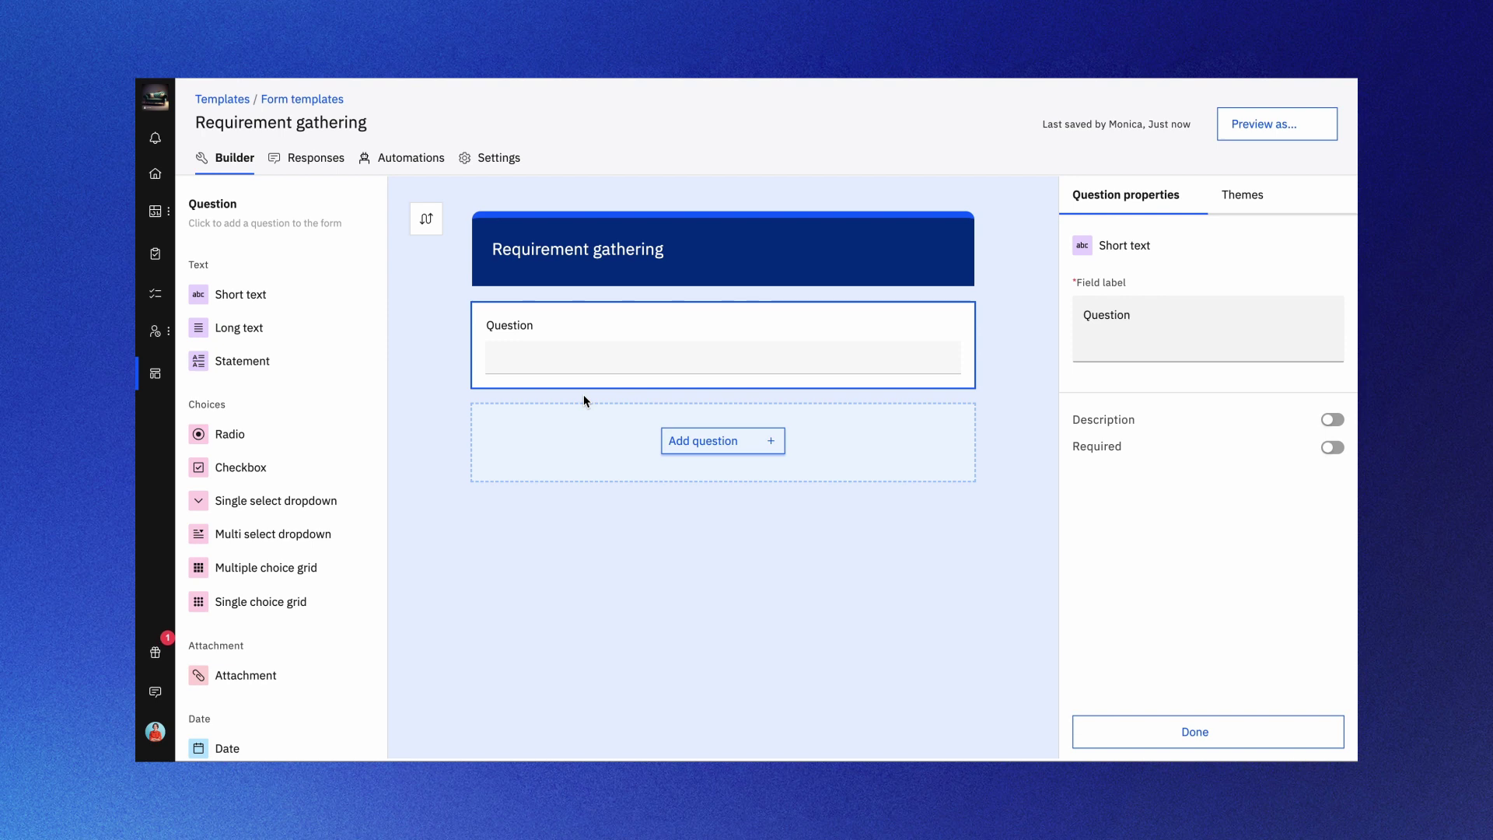
Label the question 'Name', describe it 'Add full name' and make it required
{"action": "left_click", "coordinate": [1115, 280]}
{"action": "double_click", "coordinate": [1115, 302]}
{"action": "type", "text": "Name"}
{"action": "left_click", "coordinate": [1332, 420]}
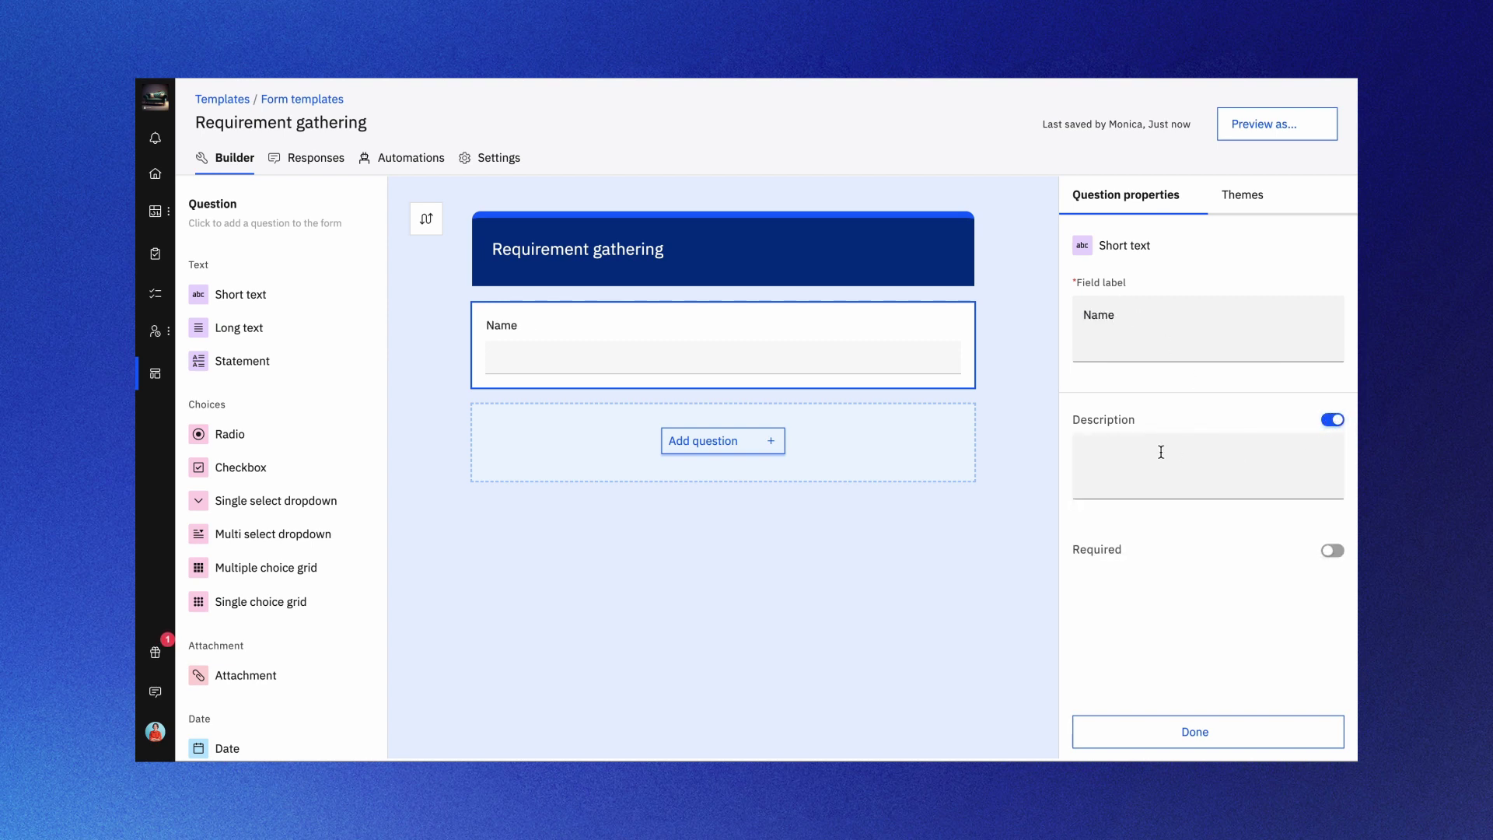
{"action": "type", "text": "Add full name"}
{"action": "left_click", "coordinate": [1332, 550]}
{"action": "left_click", "coordinate": [1205, 732]}
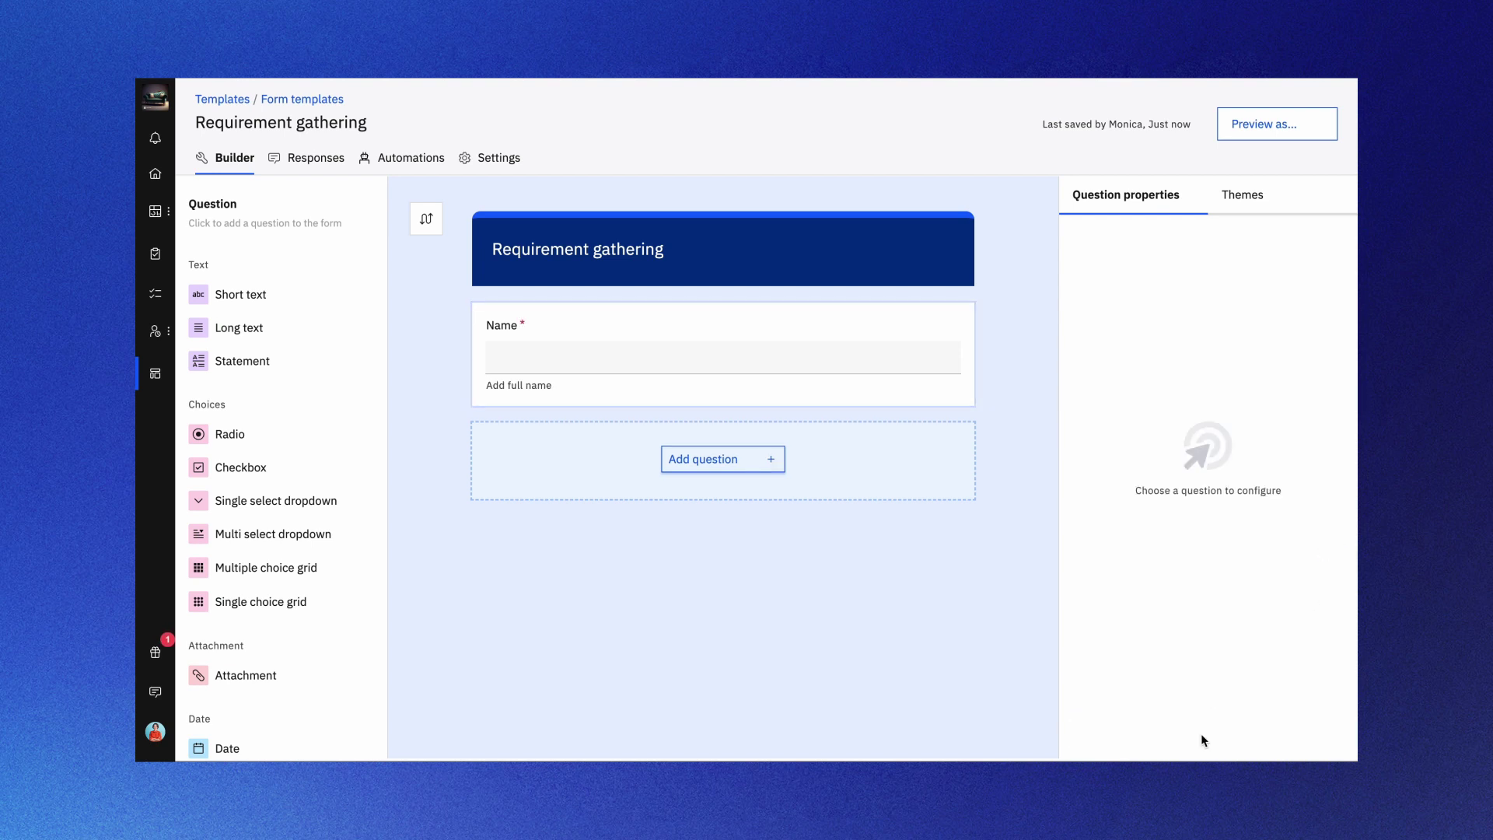
{"action": "left_click", "coordinate": [1227, 203]}
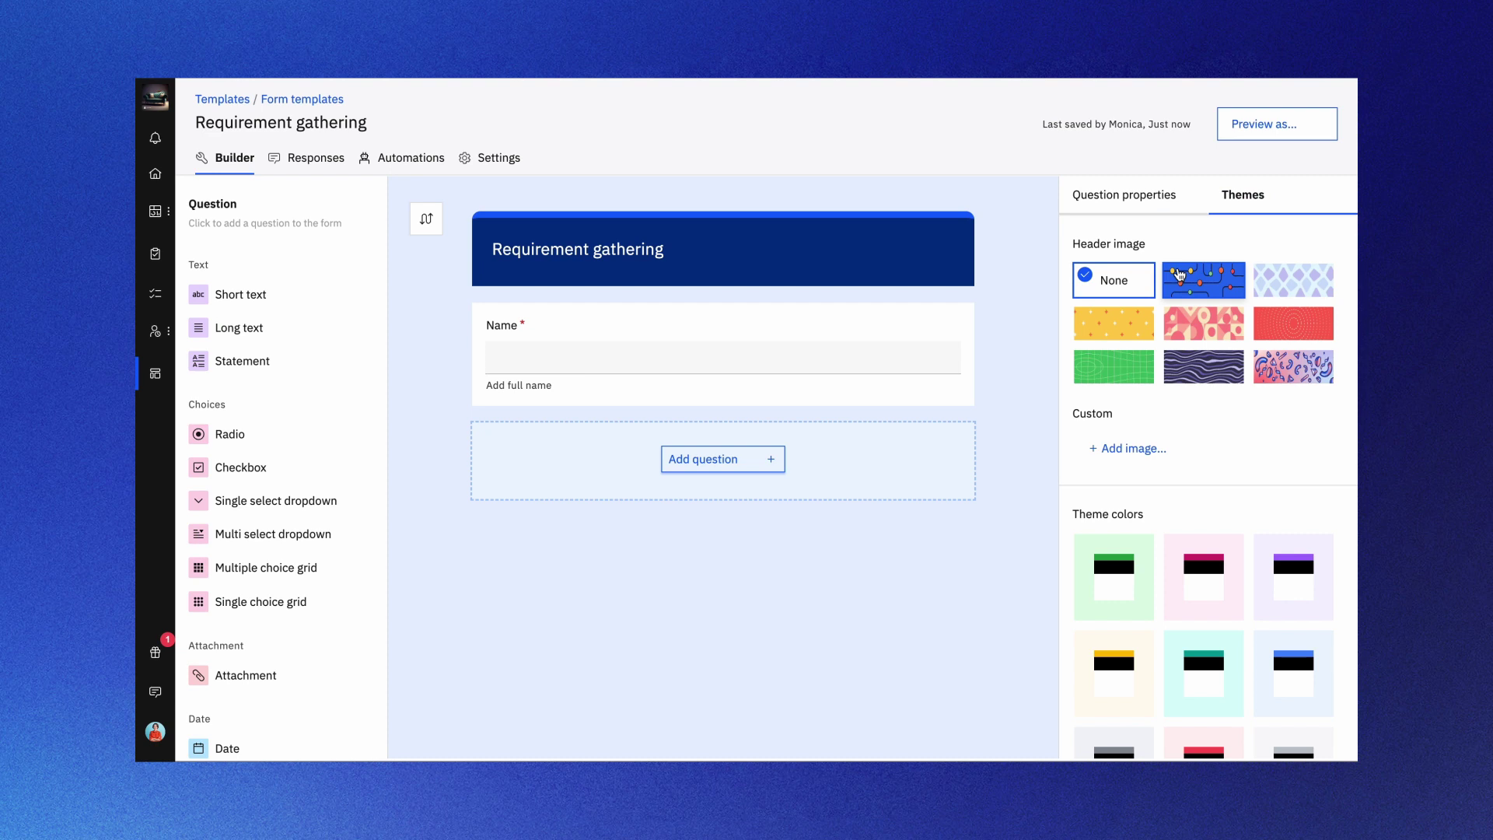
Apply the circuit-pattern header image and the blue theme colour to the form
{"action": "left_click", "coordinate": [1191, 284]}
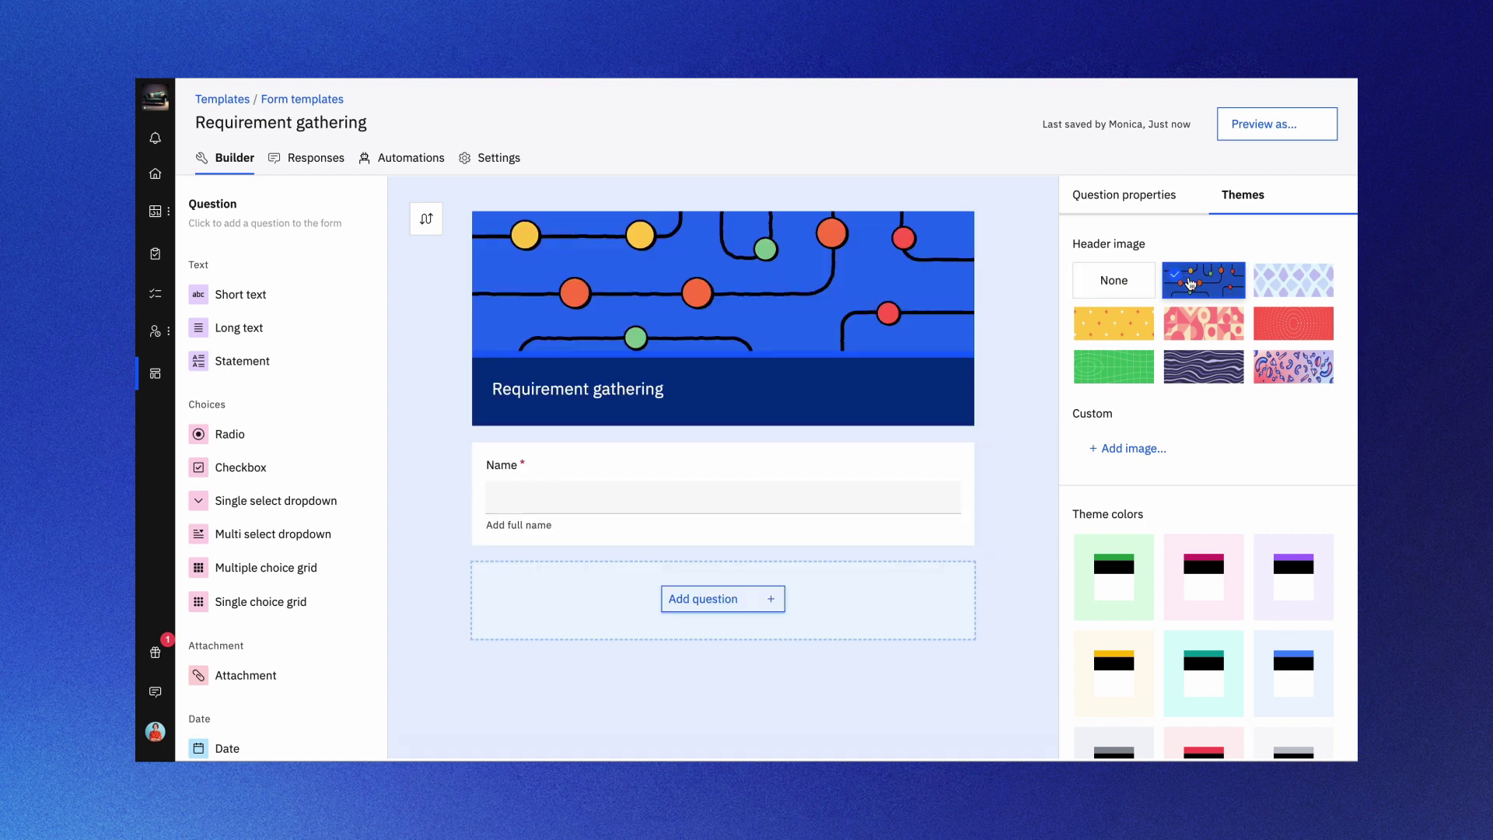
{"action": "scroll", "coordinate": [1207, 451], "scroll_direction": "down", "scroll_amount": 2}
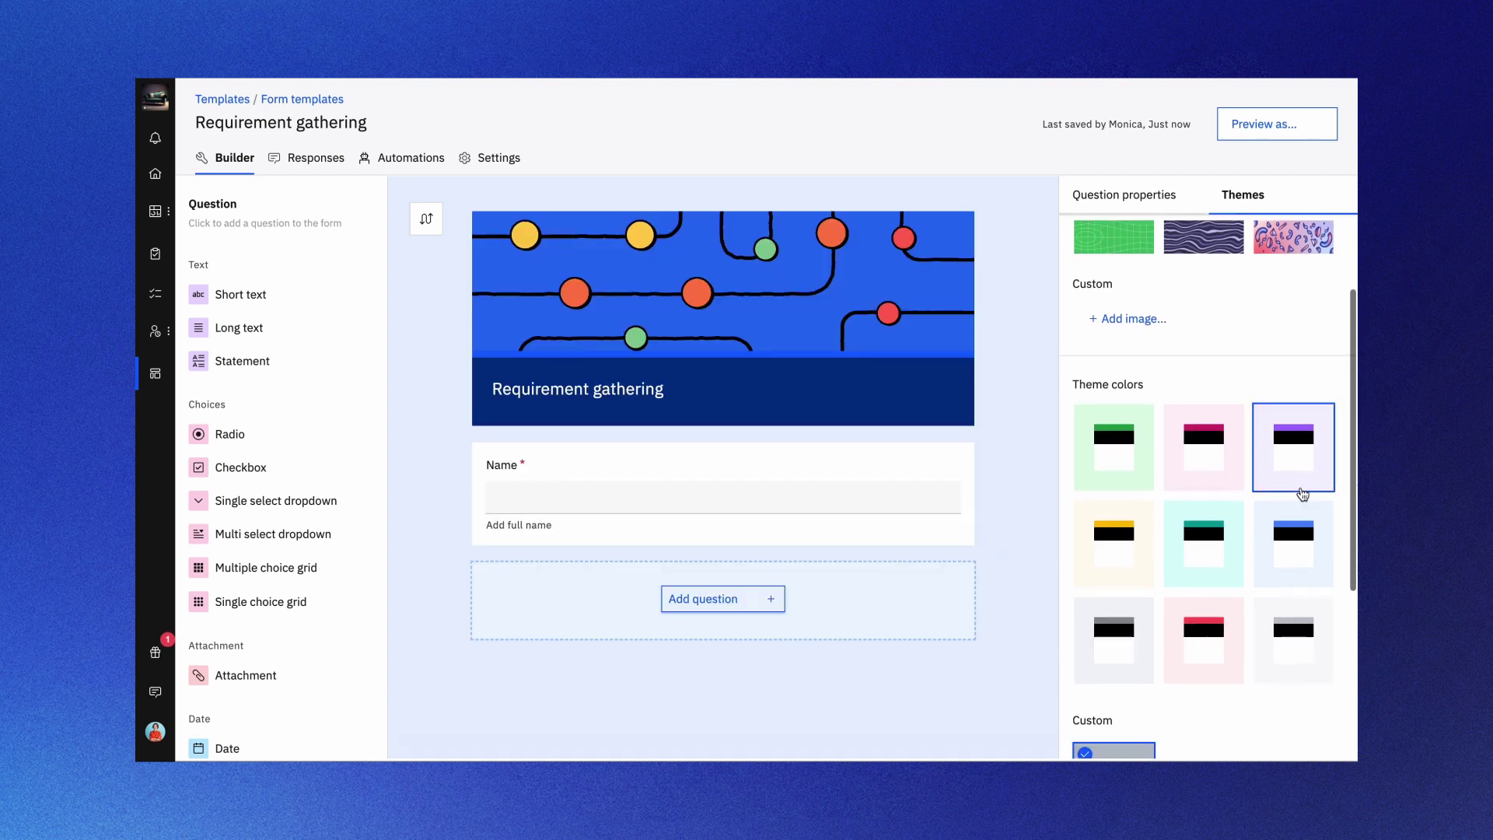
{"action": "left_click", "coordinate": [1300, 567]}
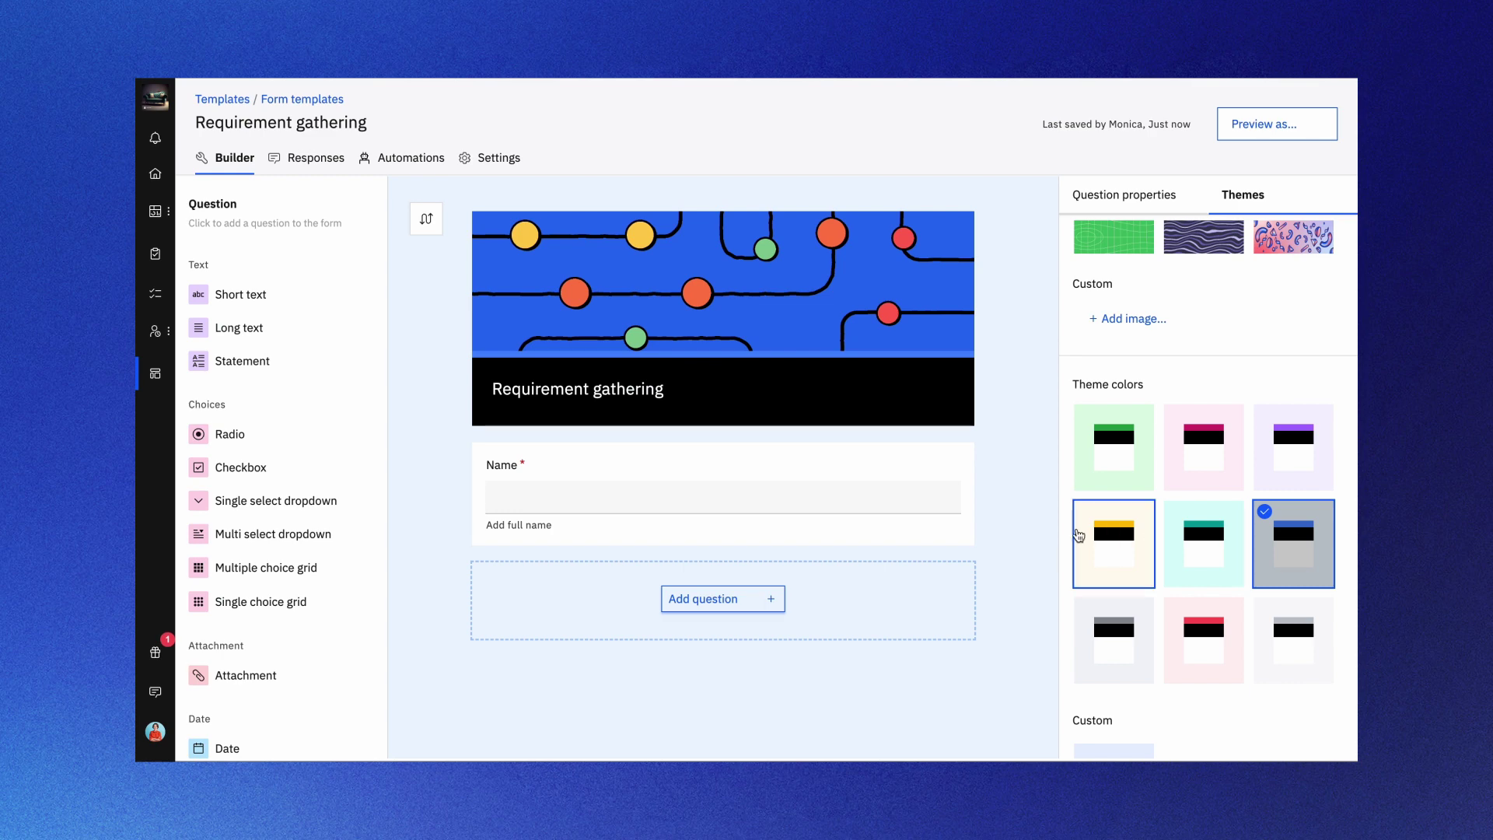
{"action": "scroll", "coordinate": [1034, 538], "scroll_direction": "down", "scroll_amount": 1}
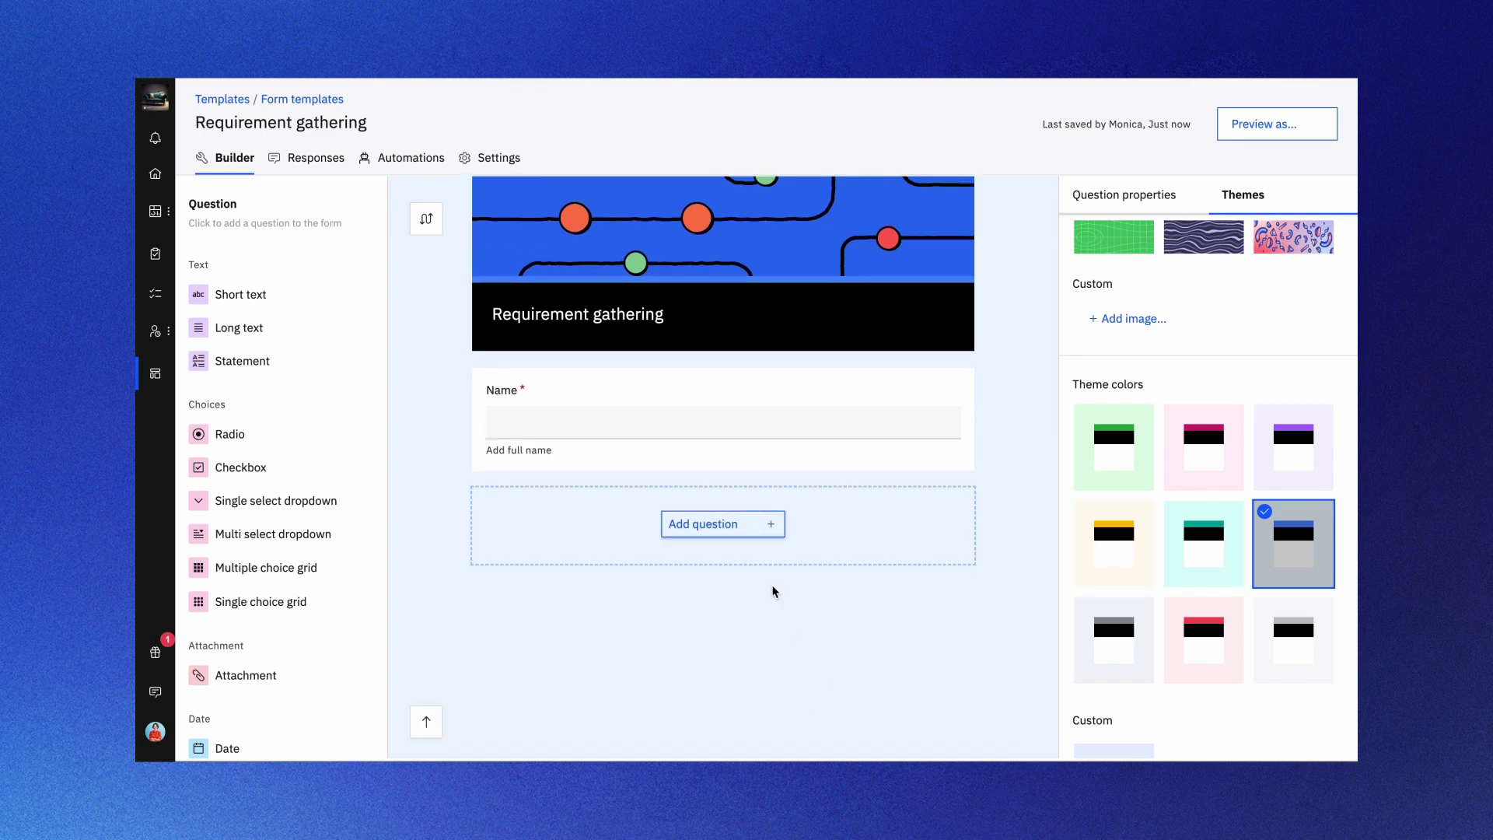
{"action": "left_click", "coordinate": [741, 537]}
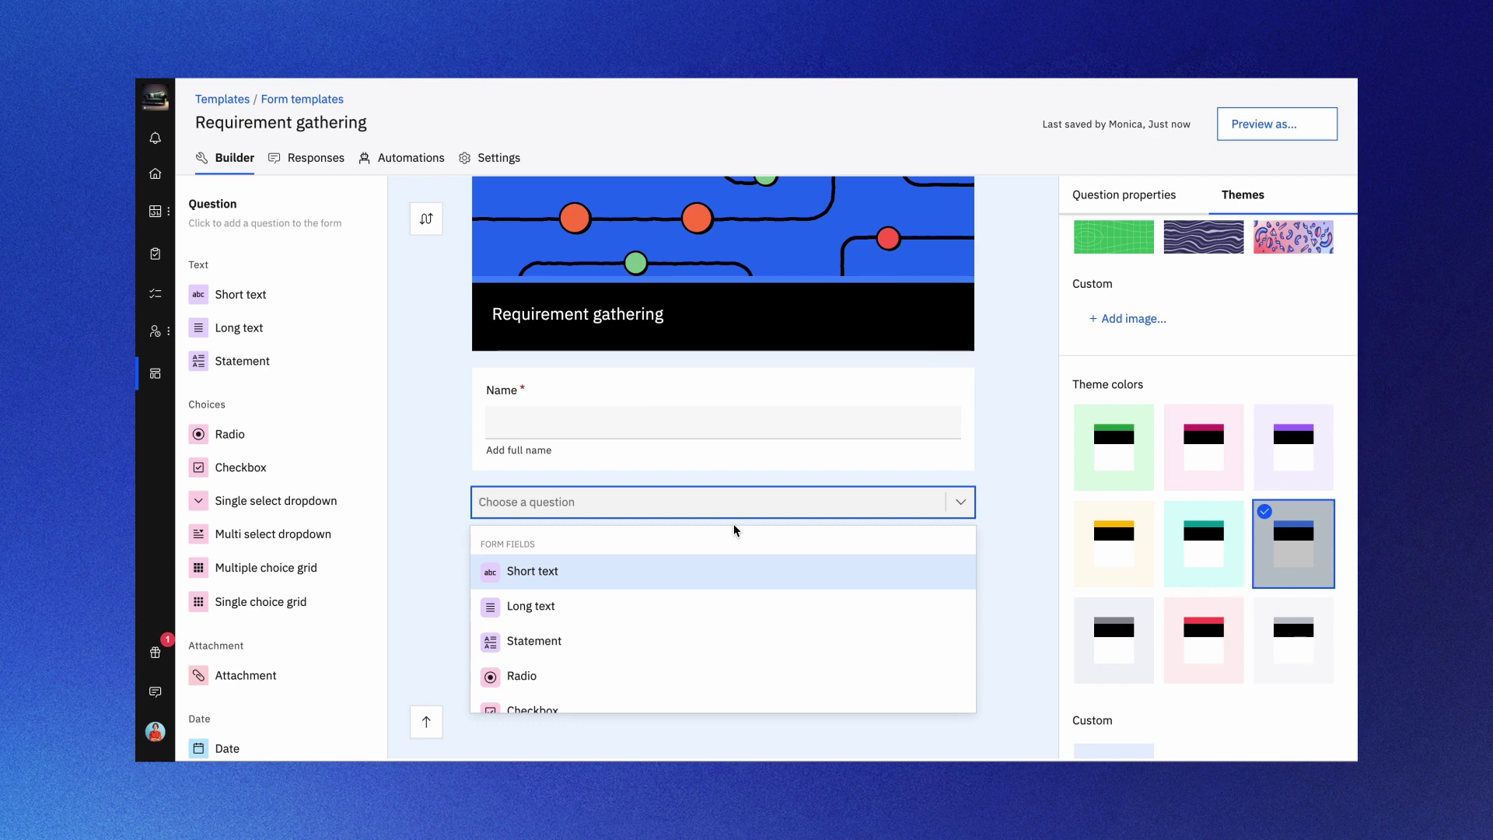
Add a required long-text question labelled 'Define use-case'
{"action": "left_click", "coordinate": [577, 606]}
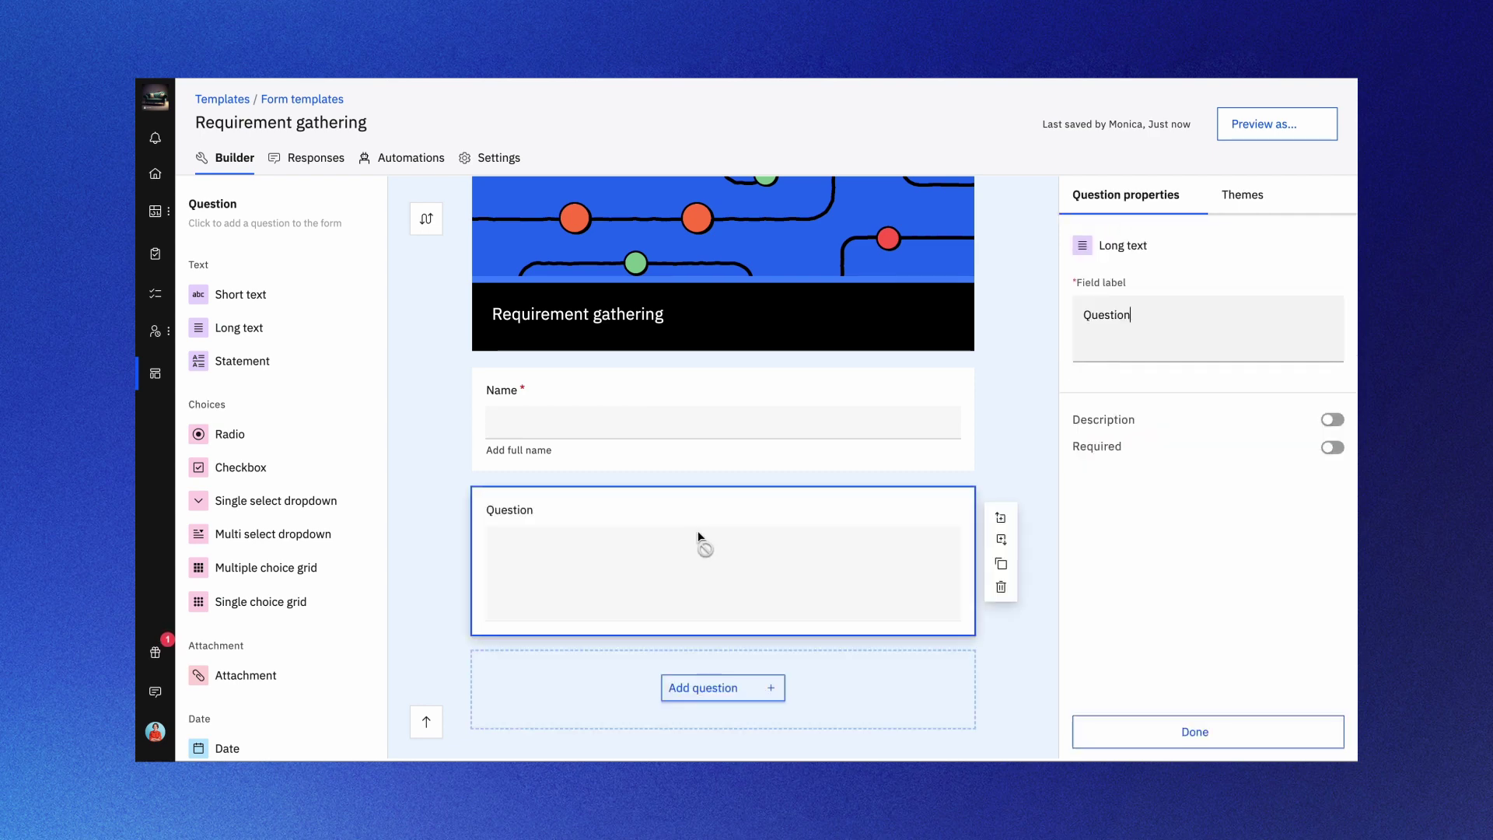
{"action": "key", "text": "ctrl+a"}
{"action": "type", "text": "Define use-case"}
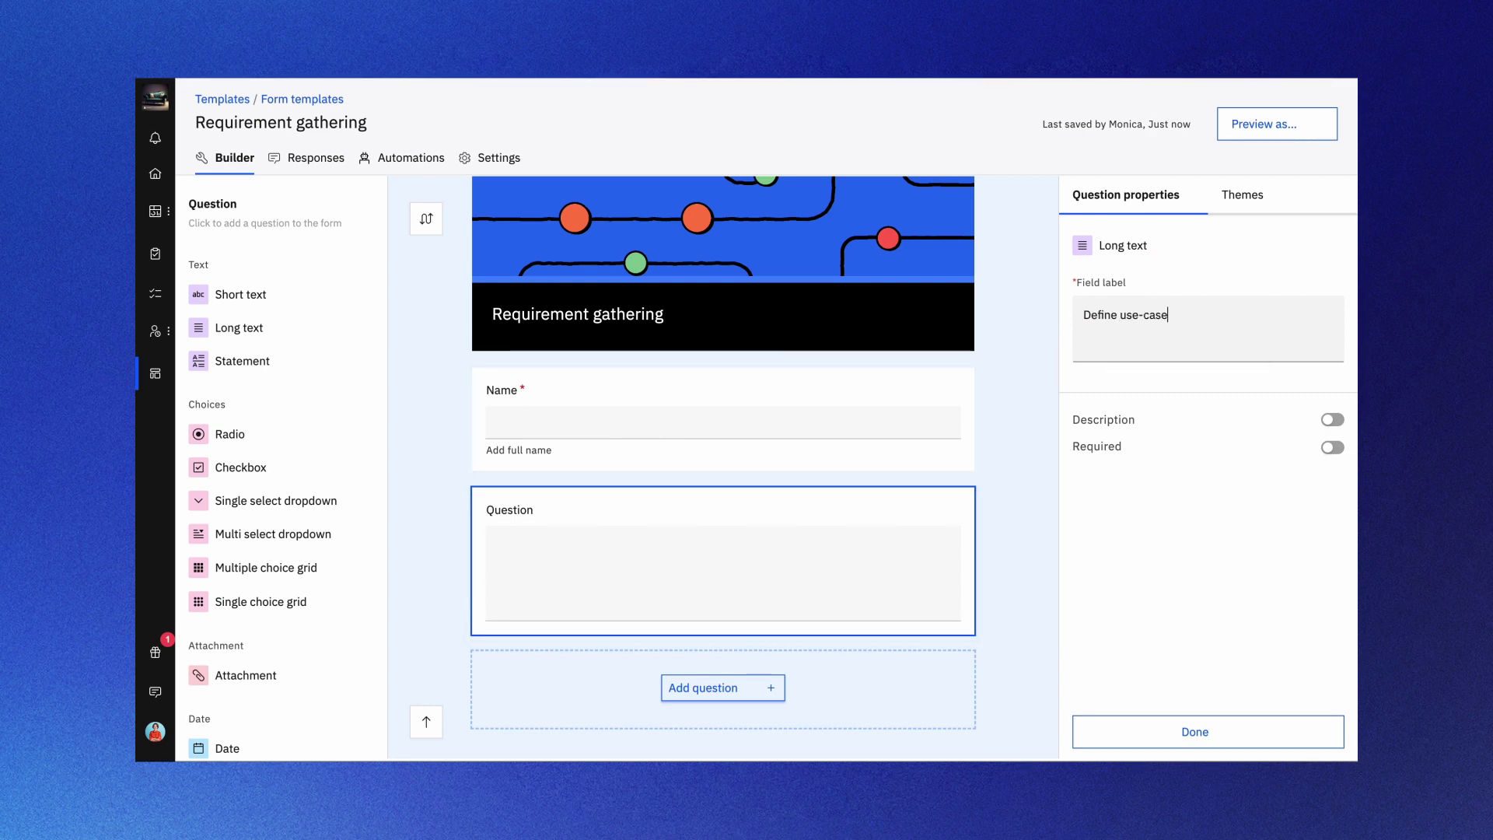
{"action": "left_click", "coordinate": [1333, 447]}
{"action": "left_click", "coordinate": [1211, 735]}
{"action": "left_click", "coordinate": [715, 688]}
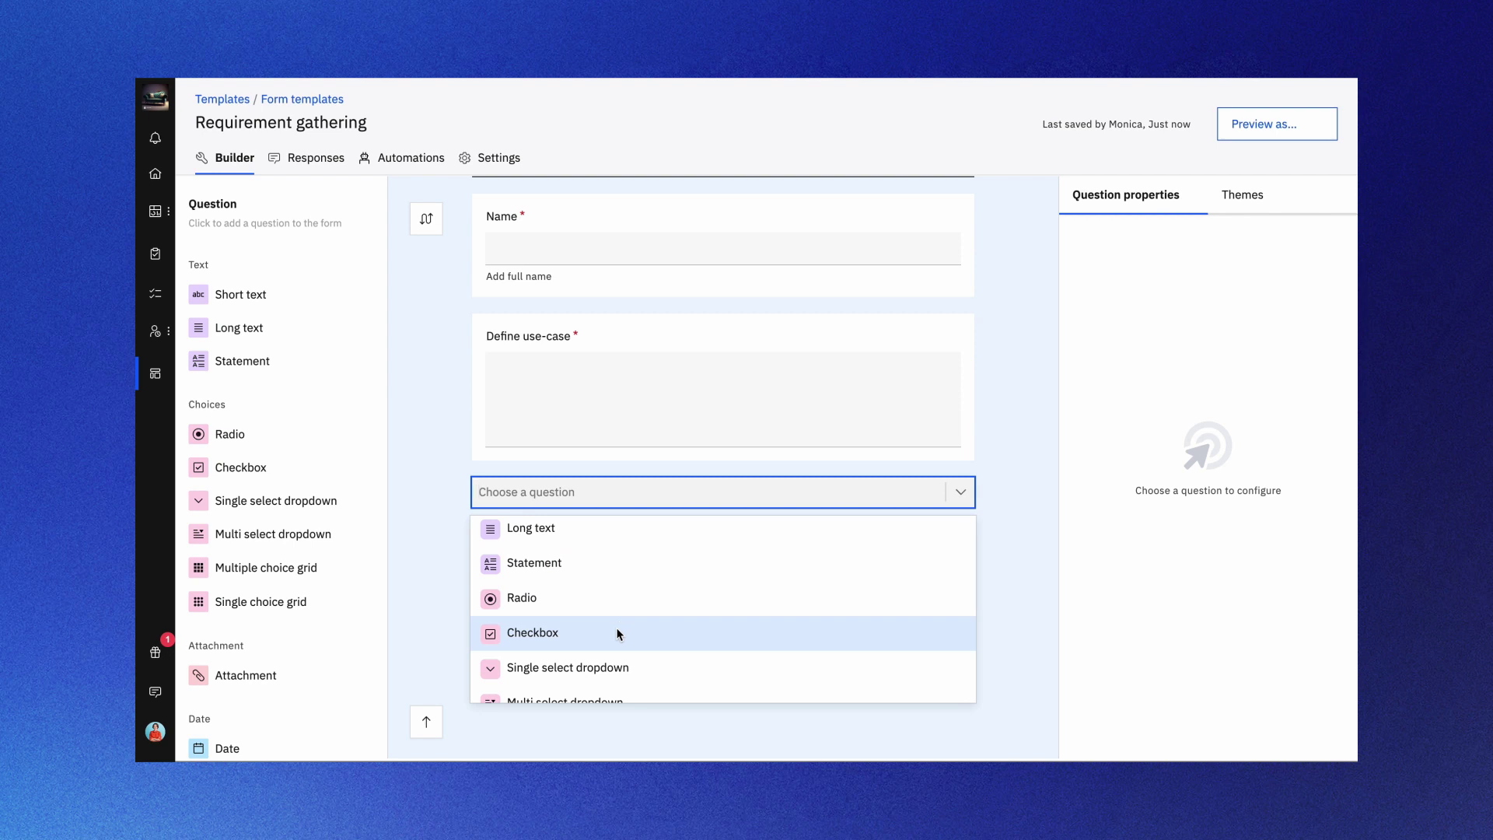
Add a multi-select 'Billing type' question whose first choice is 'Fixed fee'
{"action": "scroll", "coordinate": [618, 628], "scroll_direction": "down", "scroll_amount": 1}
{"action": "left_click", "coordinate": [613, 675]}
{"action": "key", "text": "ctrl+a"}
{"action": "type", "text": "Billing ty"}
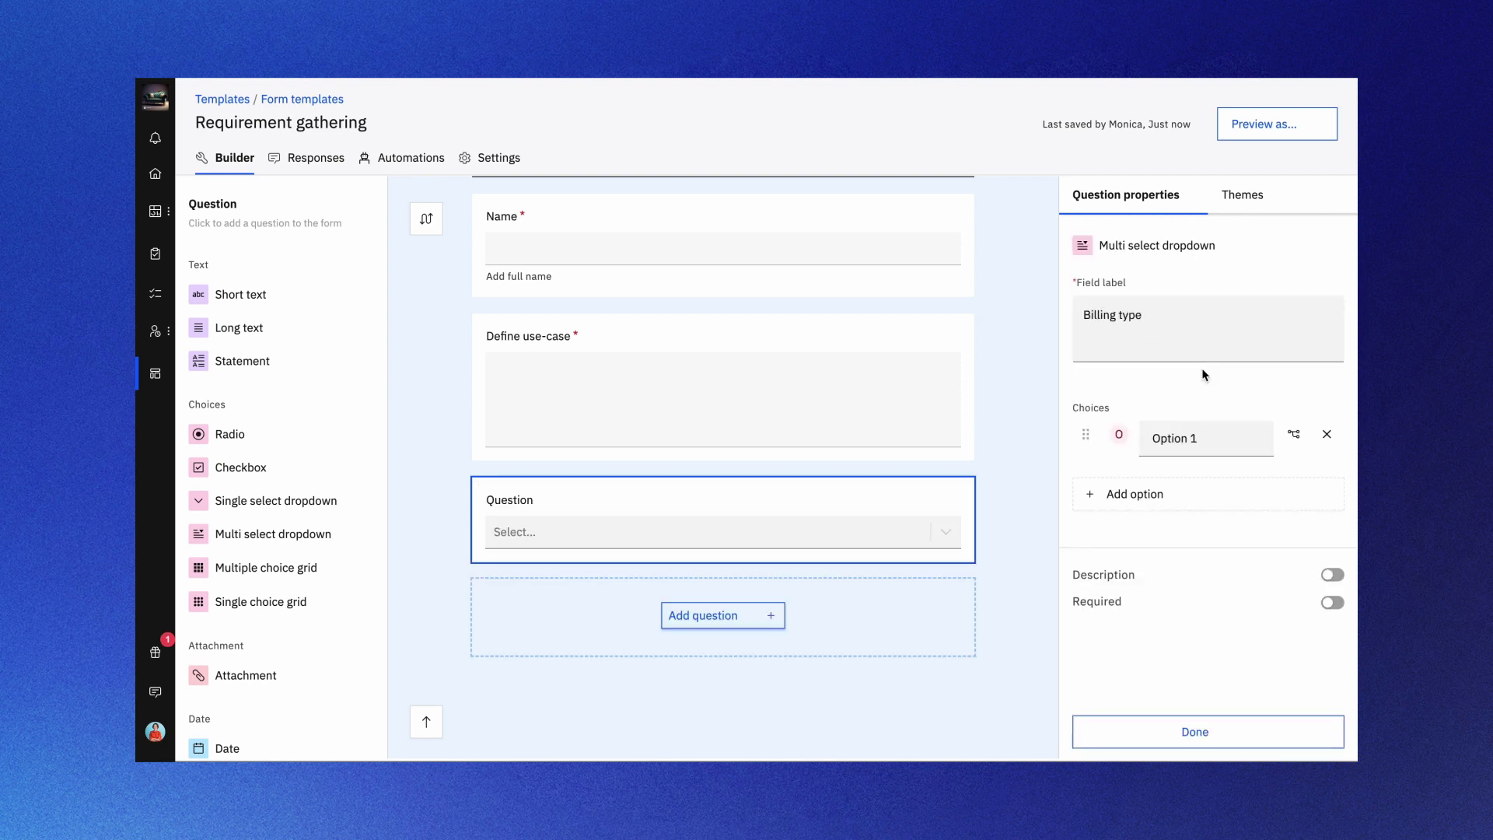
{"action": "left_click", "coordinate": [1200, 438]}
{"action": "key", "text": "BackSpace"}
{"action": "type", "text": "Fixed fee"}
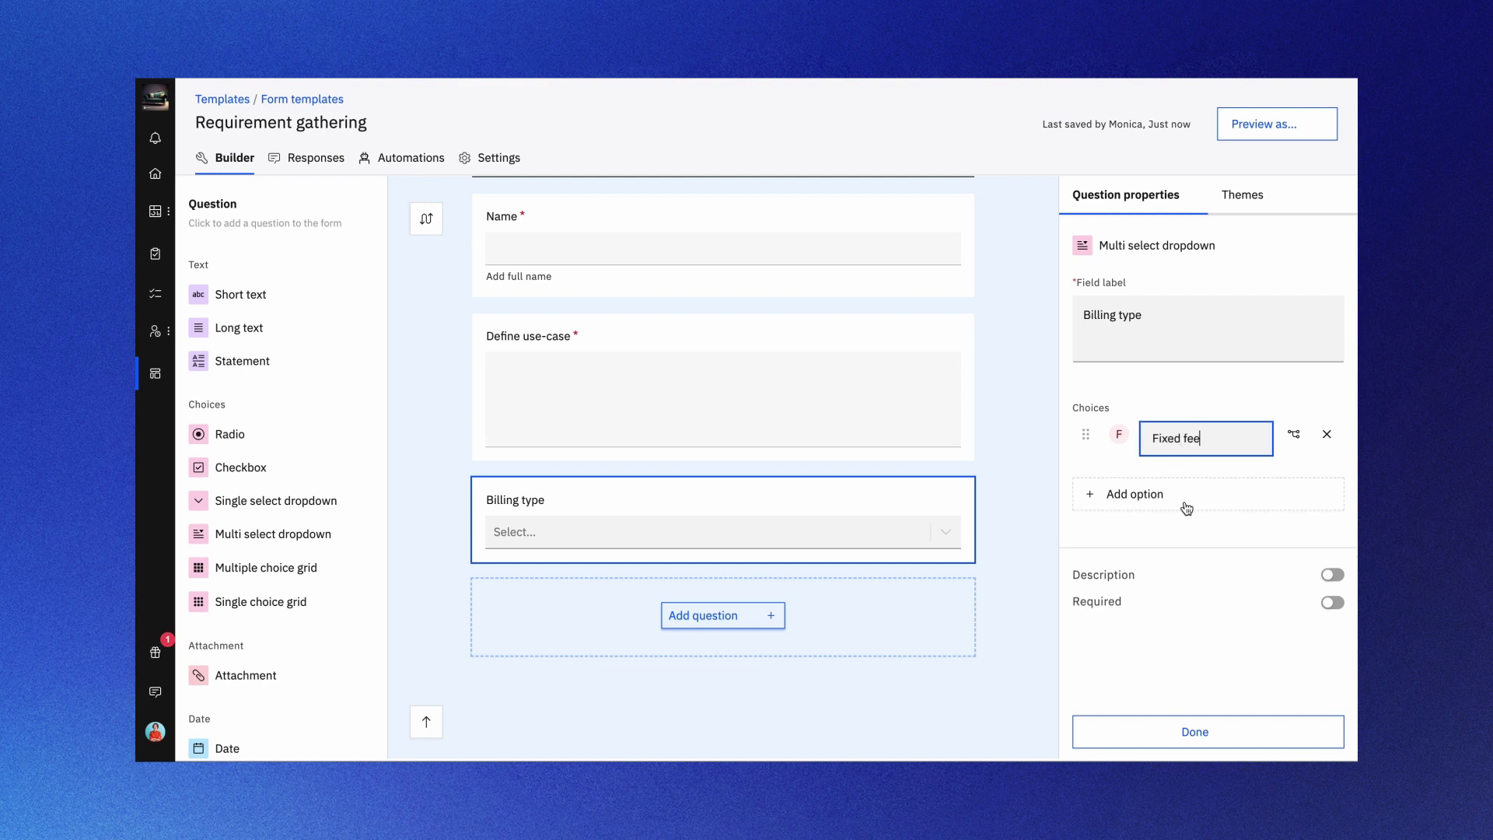
Add 'Time and material' as the second billing choice
{"action": "left_click", "coordinate": [1190, 502]}
{"action": "key", "text": "ctrl+a"}
{"action": "type", "text": "time"}
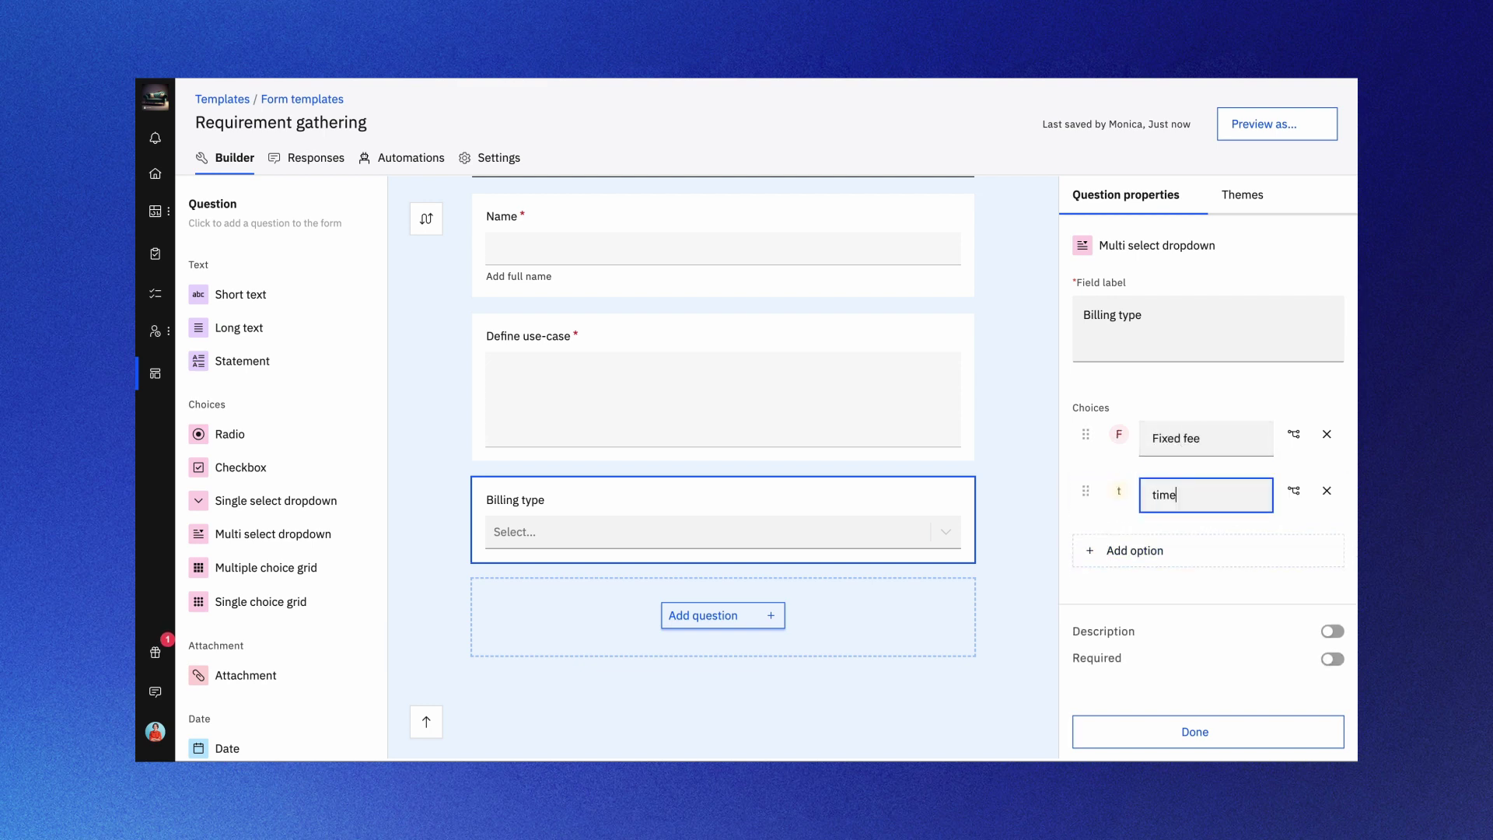
{"action": "type", "text": " and material"}
{"action": "left_click", "coordinate": [1158, 495]}
{"action": "key", "text": "BackSpace"}
{"action": "type", "text": "T"}
{"action": "left_click", "coordinate": [1295, 491]}
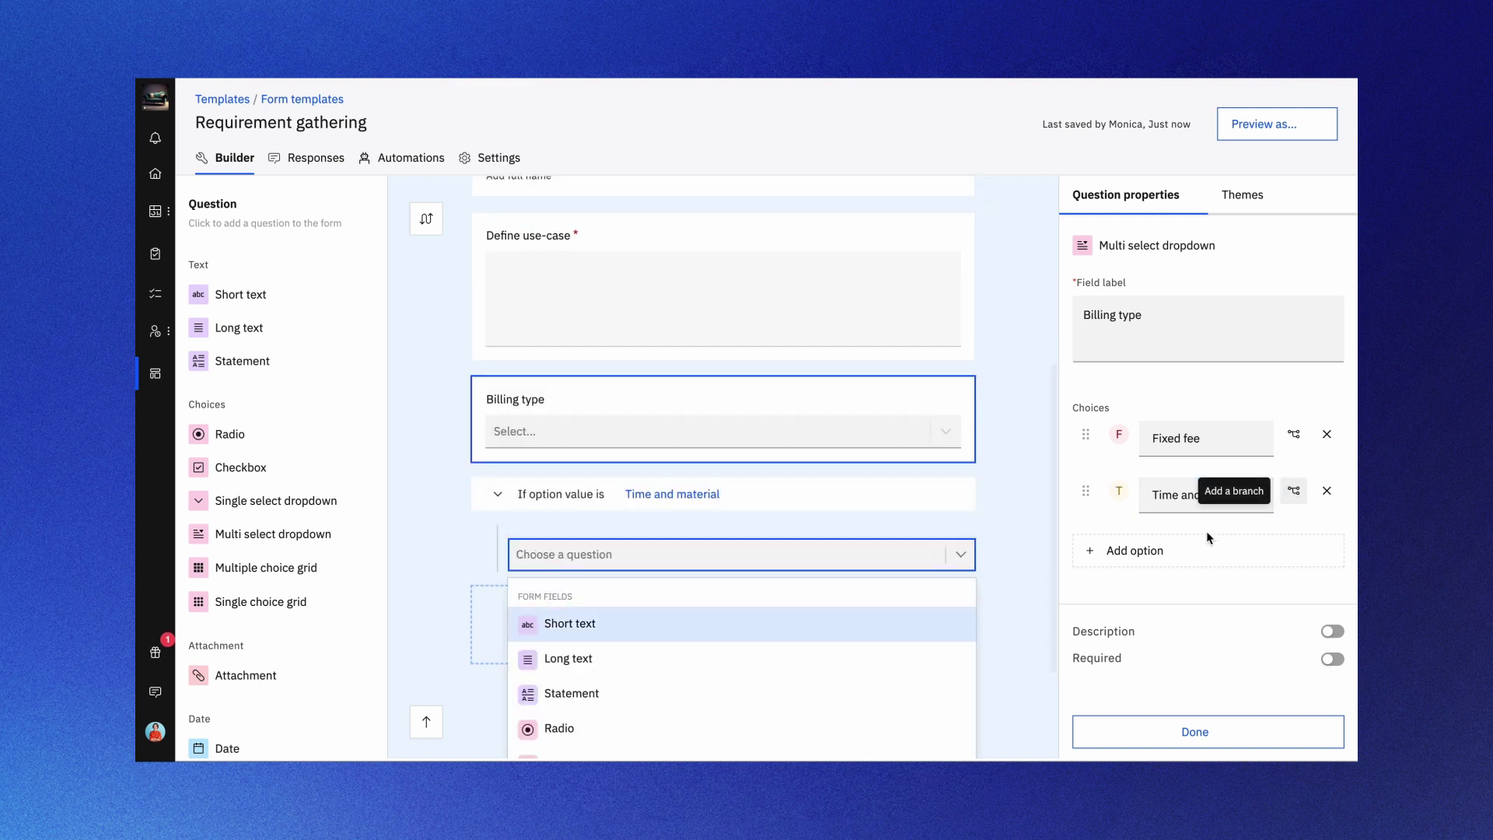
Add 'Budget' and 'ARR' as the third and fourth billing choices
{"action": "left_click", "coordinate": [1143, 549]}
{"action": "triple_click", "coordinate": [1188, 552]}
{"action": "key", "text": "BackSpace"}
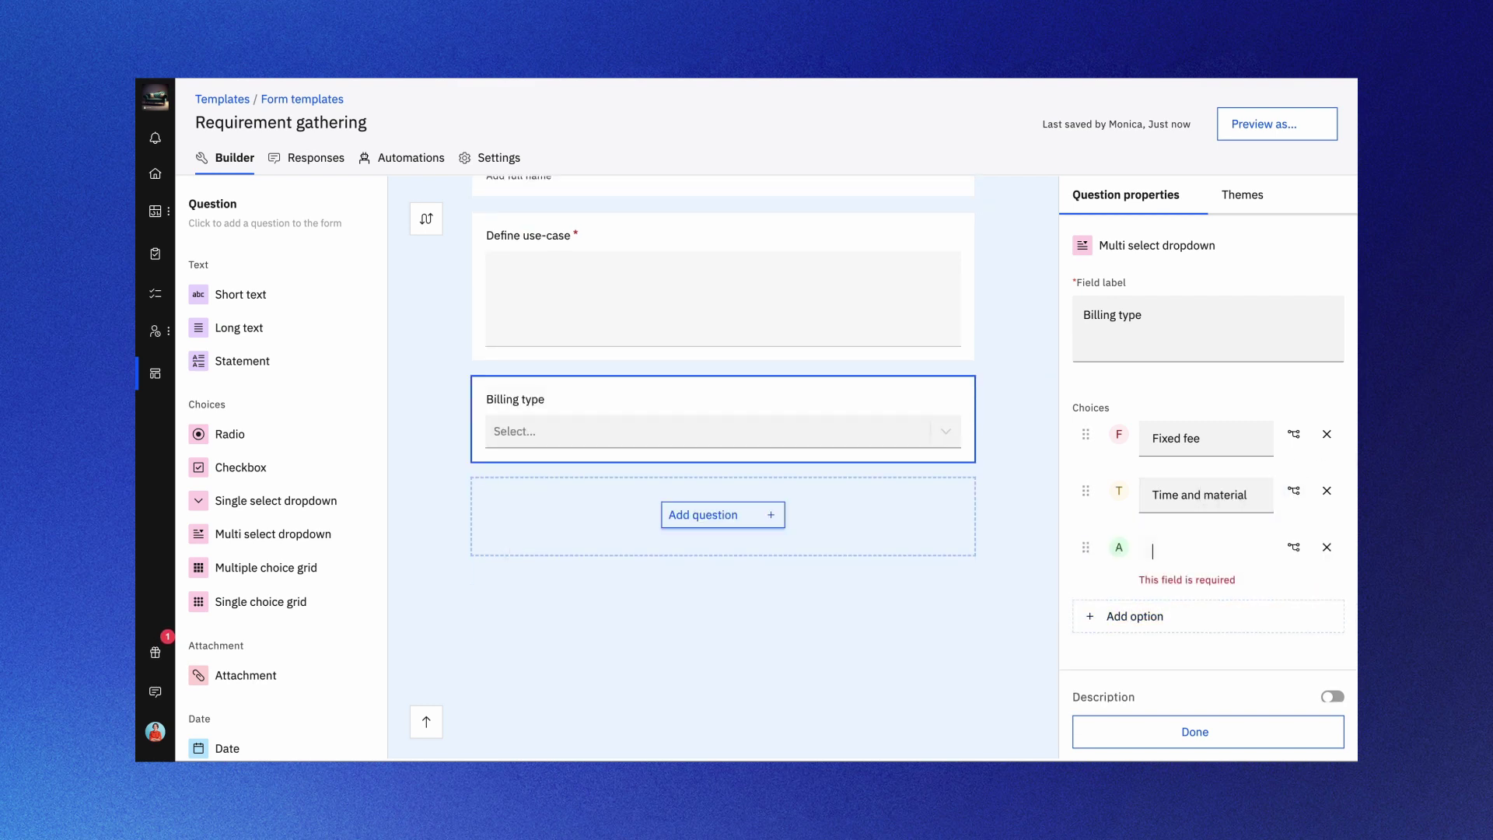
{"action": "type", "text": "Budget"}
{"action": "left_click", "coordinate": [1179, 607]}
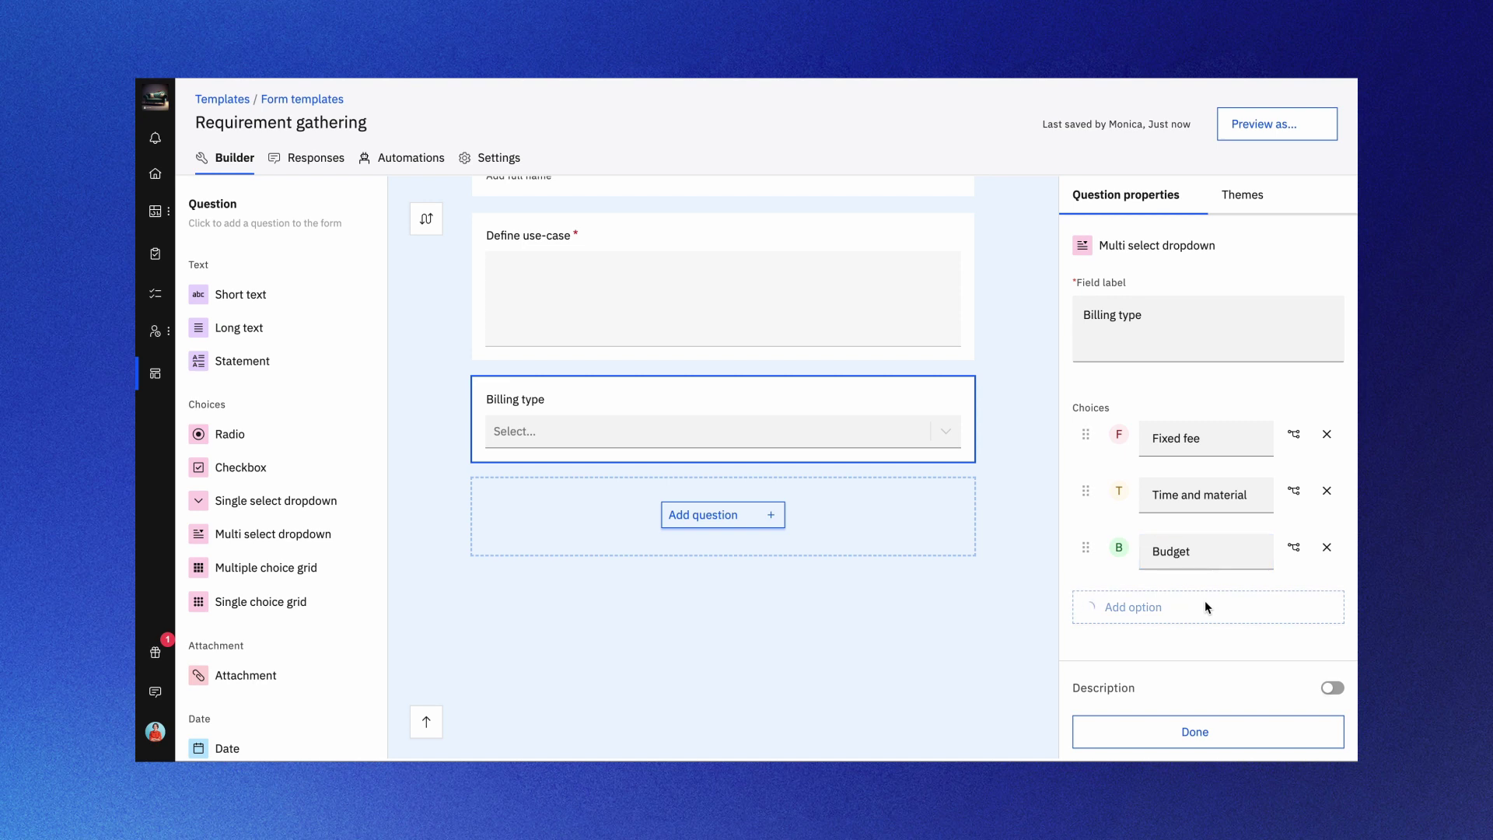
{"action": "triple_click", "coordinate": [1196, 608]}
{"action": "key", "text": "BackSpace"}
{"action": "type", "text": "ARR"}
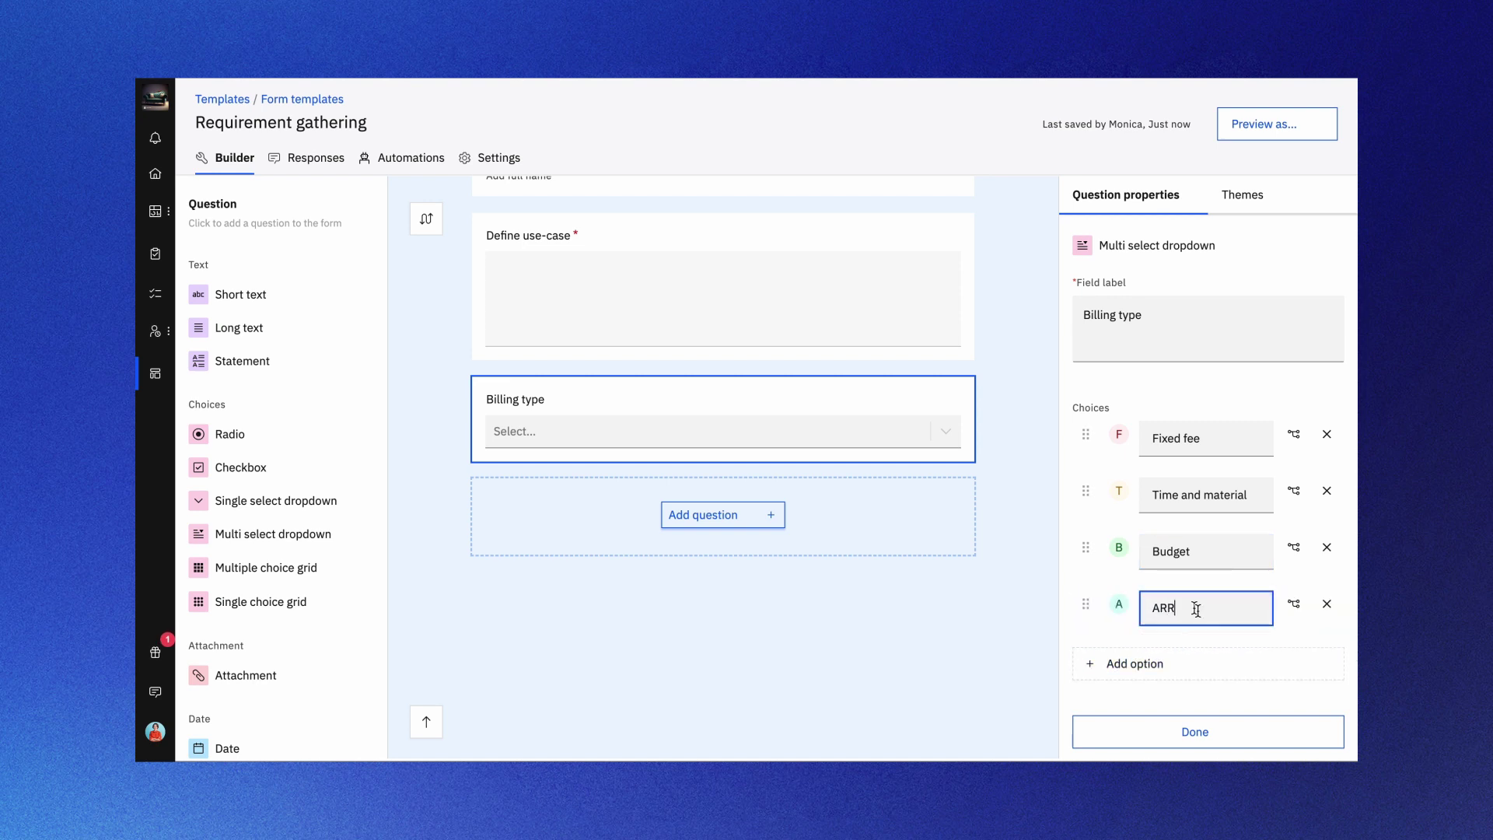
{"action": "left_click", "coordinate": [1204, 731]}
Add a required 'Integrations required' checkbox question with choices Hubspot and Jira
{"action": "left_click", "coordinate": [749, 517]}
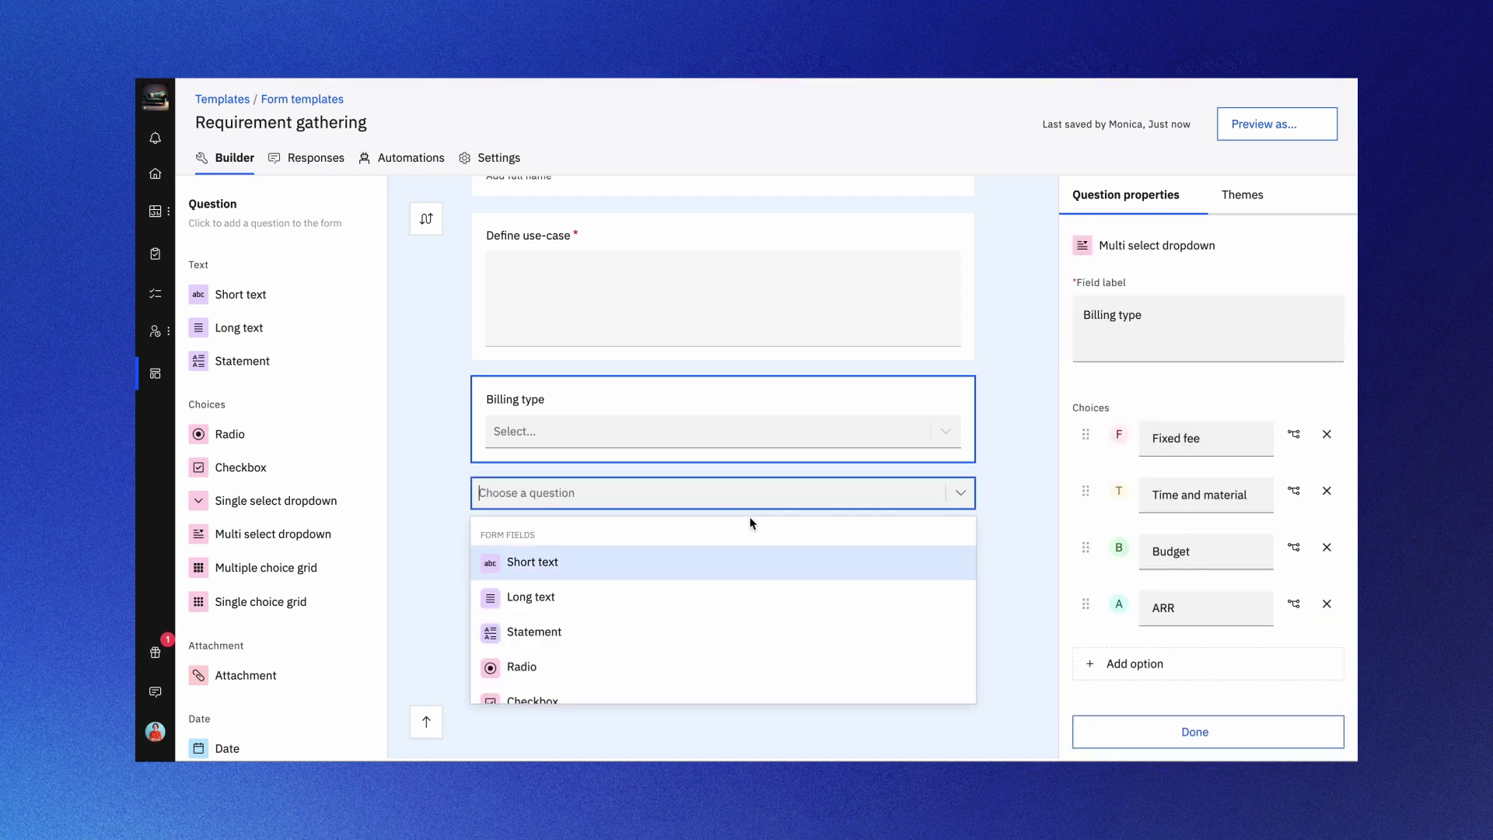
{"action": "scroll", "coordinate": [610, 613], "scroll_direction": "down", "scroll_amount": 2}
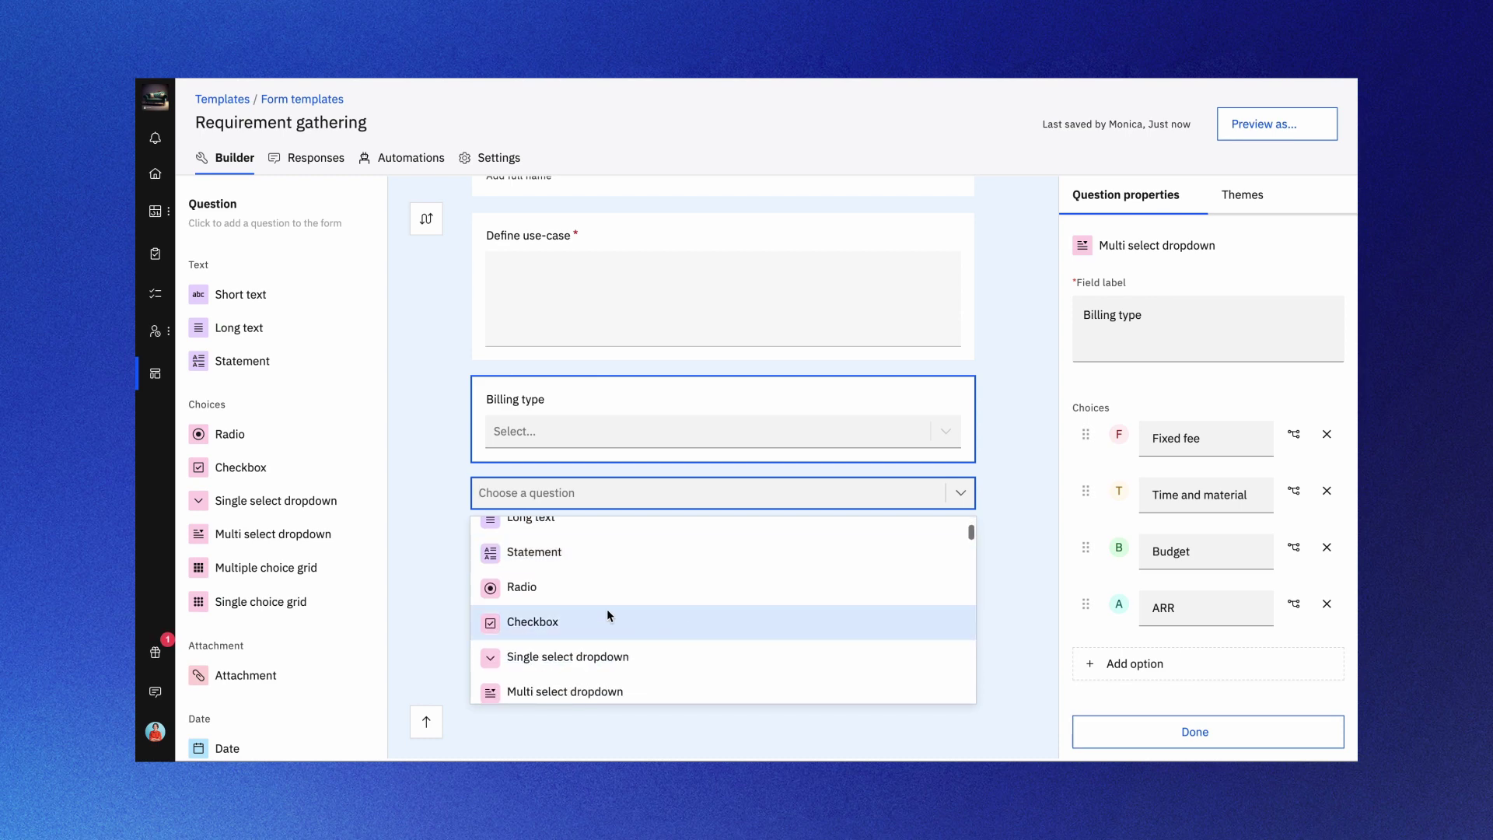
{"action": "left_click", "coordinate": [567, 623]}
{"action": "type", "text": "integrations required"}
{"action": "key", "text": "Tab"}
{"action": "type", "text": "Hubspot"}
{"action": "key", "text": "Return"}
{"action": "type", "text": "Jira"}
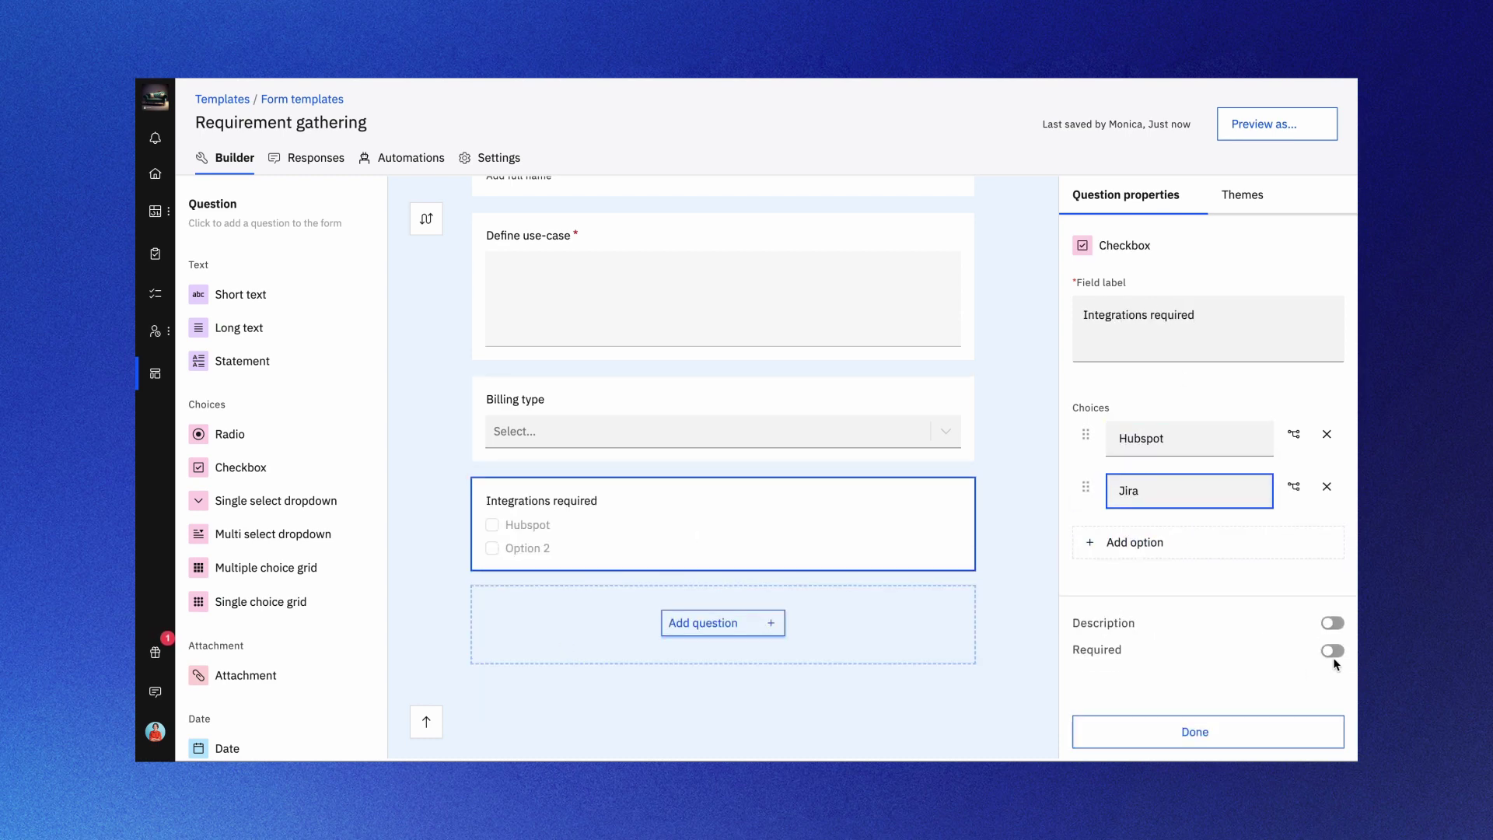
{"action": "left_click", "coordinate": [1333, 650]}
{"action": "left_click", "coordinate": [1259, 732]}
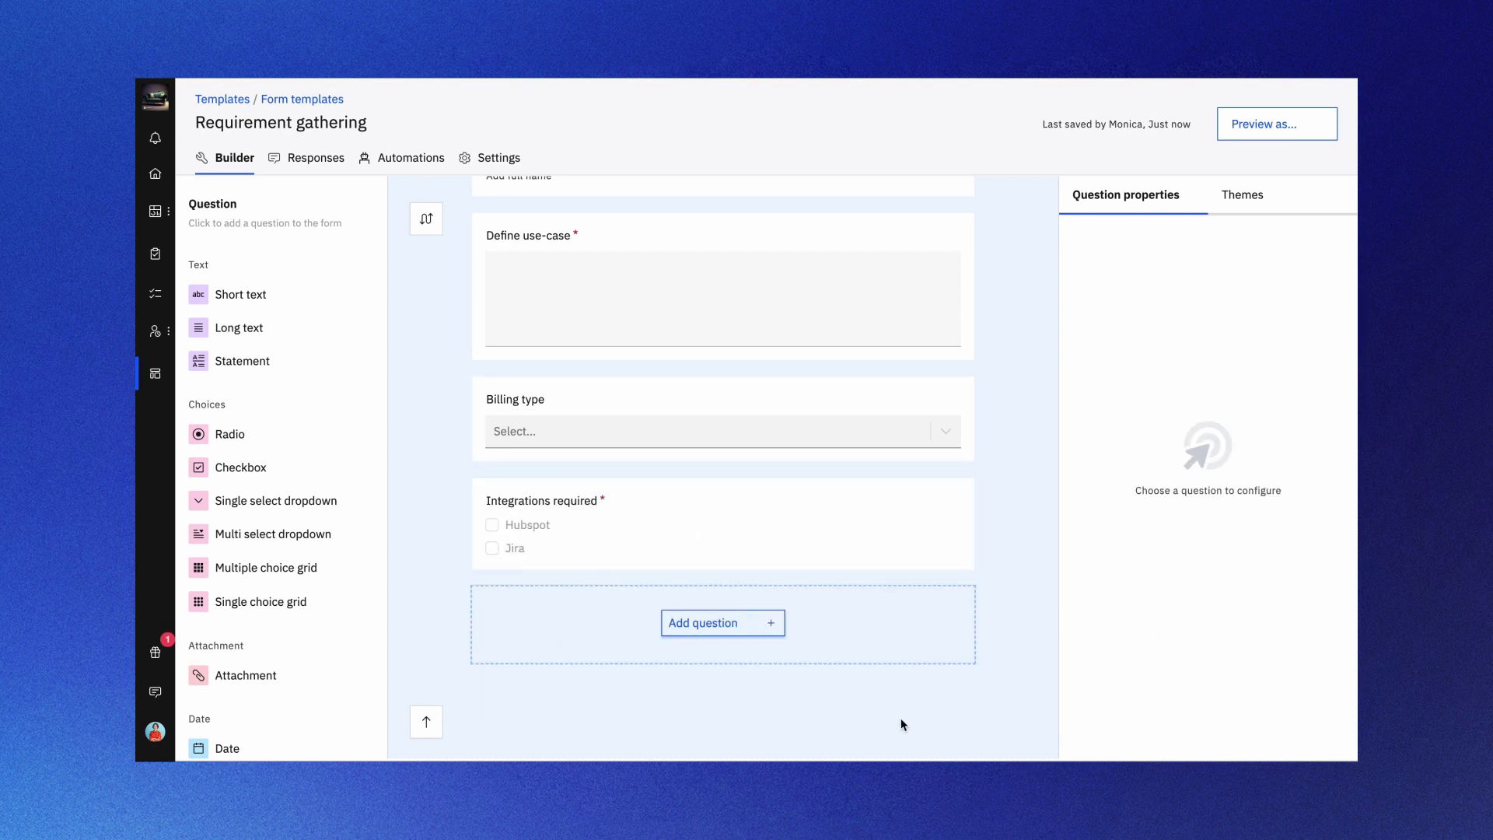
Add a date question labelled 'Start date'
{"action": "left_click", "coordinate": [749, 620]}
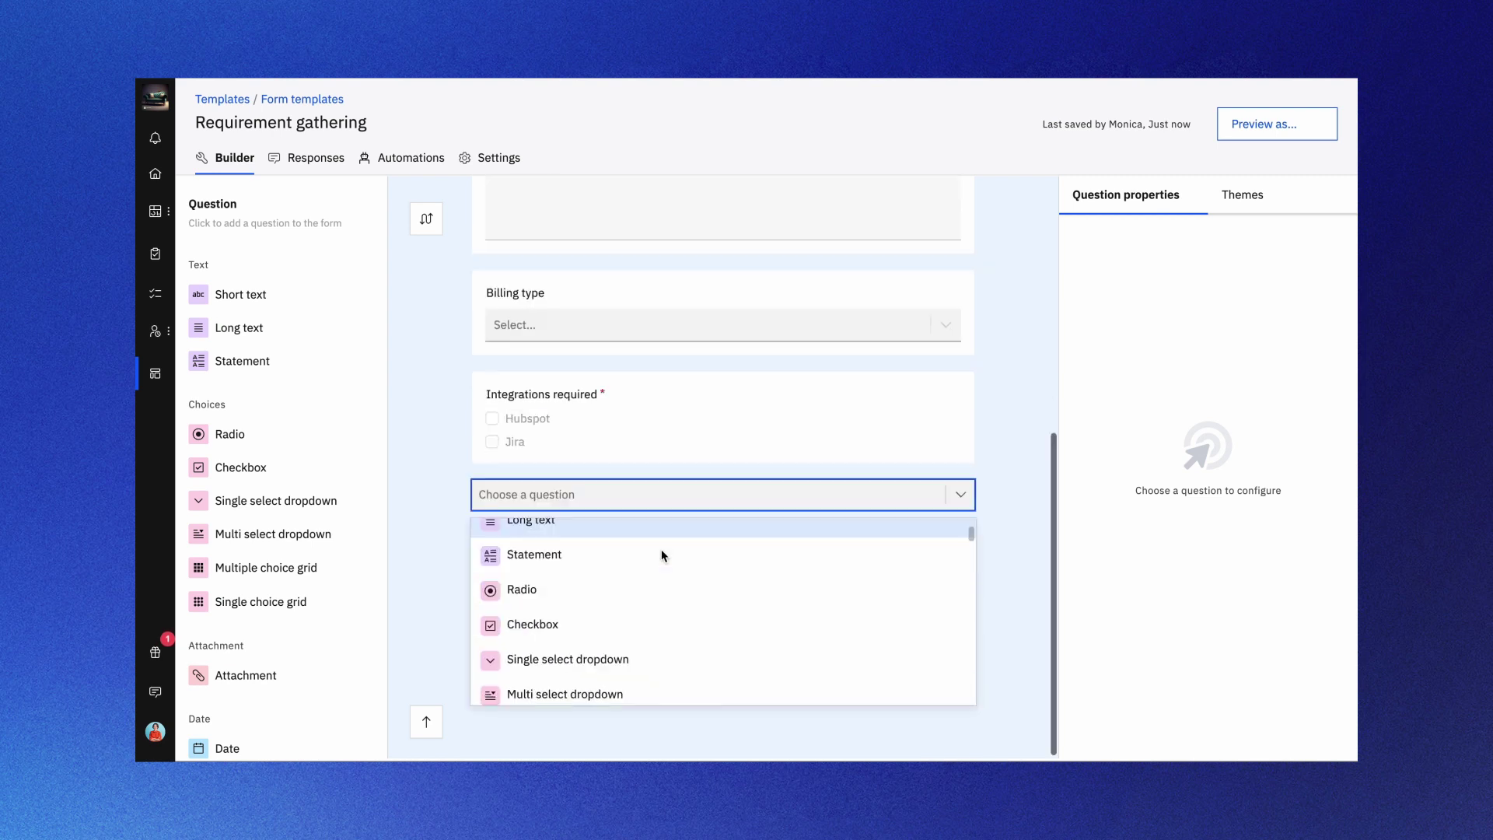
{"action": "scroll", "coordinate": [661, 555], "scroll_direction": "down", "scroll_amount": 3}
{"action": "left_click", "coordinate": [627, 597]}
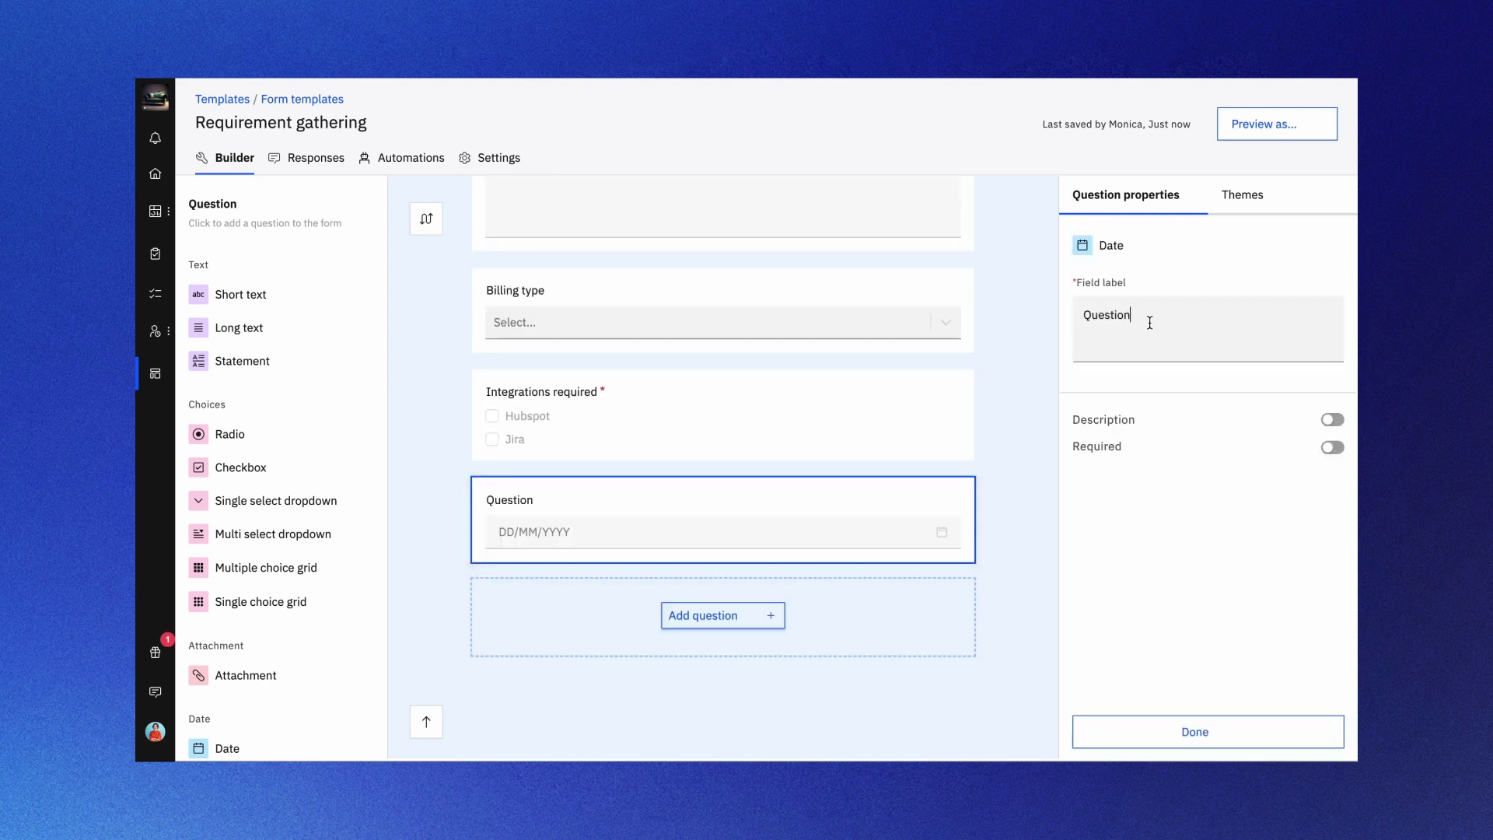
{"action": "key", "text": "ctrl+a"}
{"action": "key", "text": "BackSpace"}
{"action": "type", "text": "Start date"}
{"action": "left_click", "coordinate": [1237, 729]}
Add a currency question labelled 'Project currency' using the $ symbol
{"action": "left_click", "coordinate": [723, 614]}
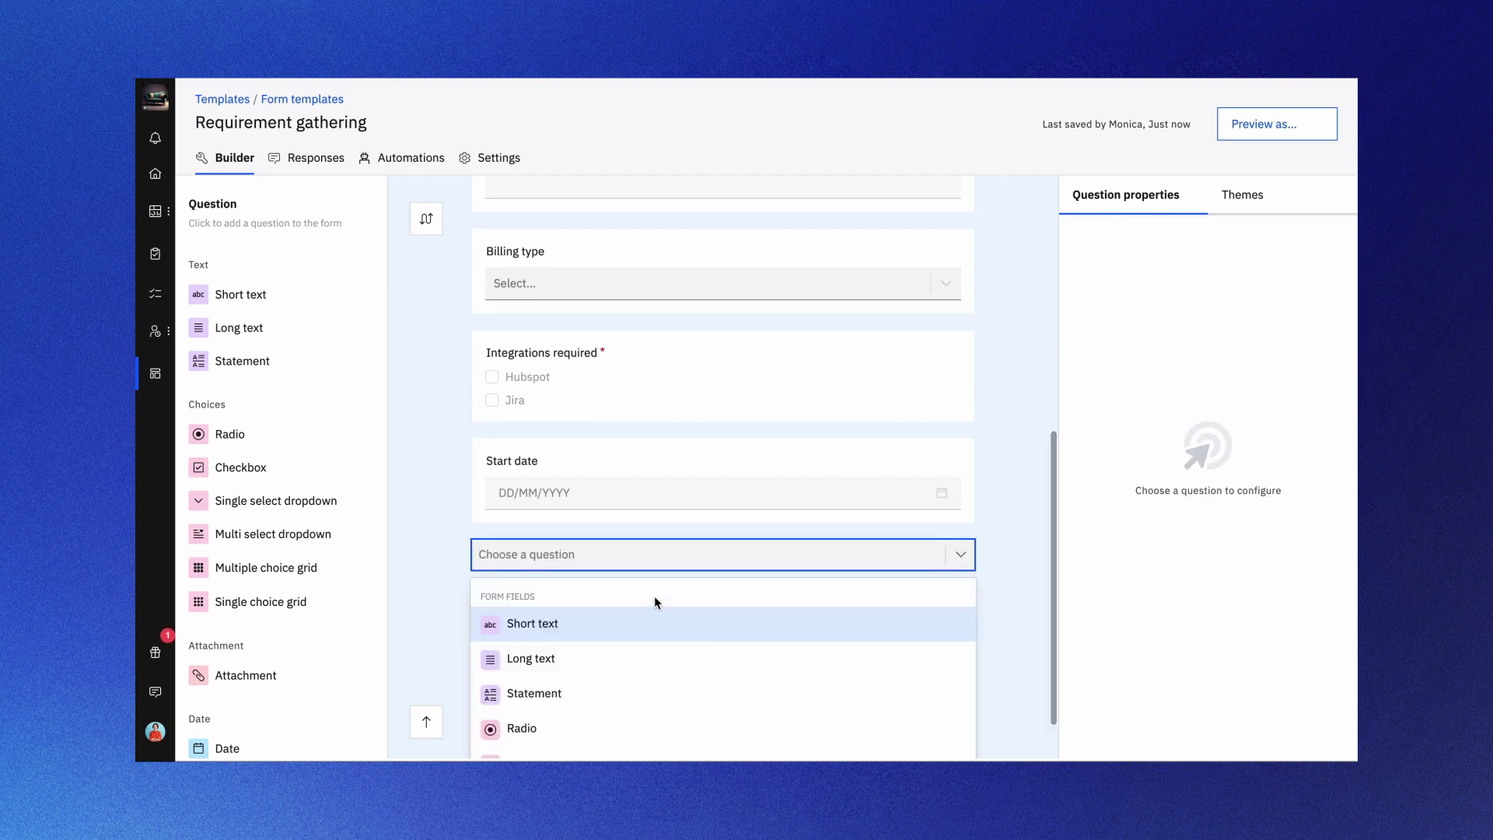
{"action": "scroll", "coordinate": [684, 622], "scroll_direction": "down", "scroll_amount": 5}
{"action": "left_click", "coordinate": [620, 632]}
{"action": "double_click", "coordinate": [1128, 315]}
{"action": "type", "text": "Project currency"}
{"action": "left_click", "coordinate": [1114, 432]}
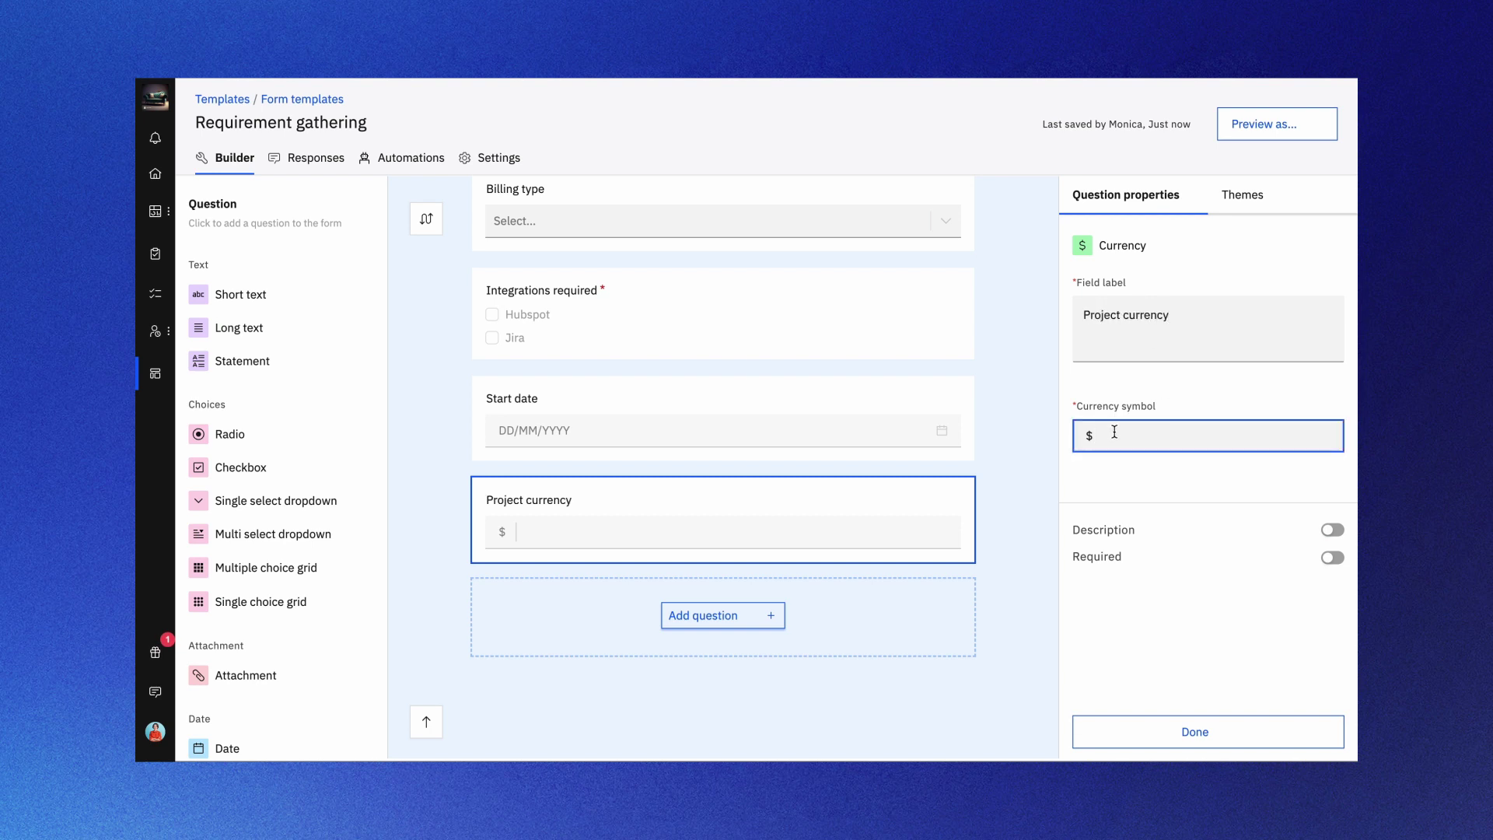
{"action": "left_click", "coordinate": [1208, 728]}
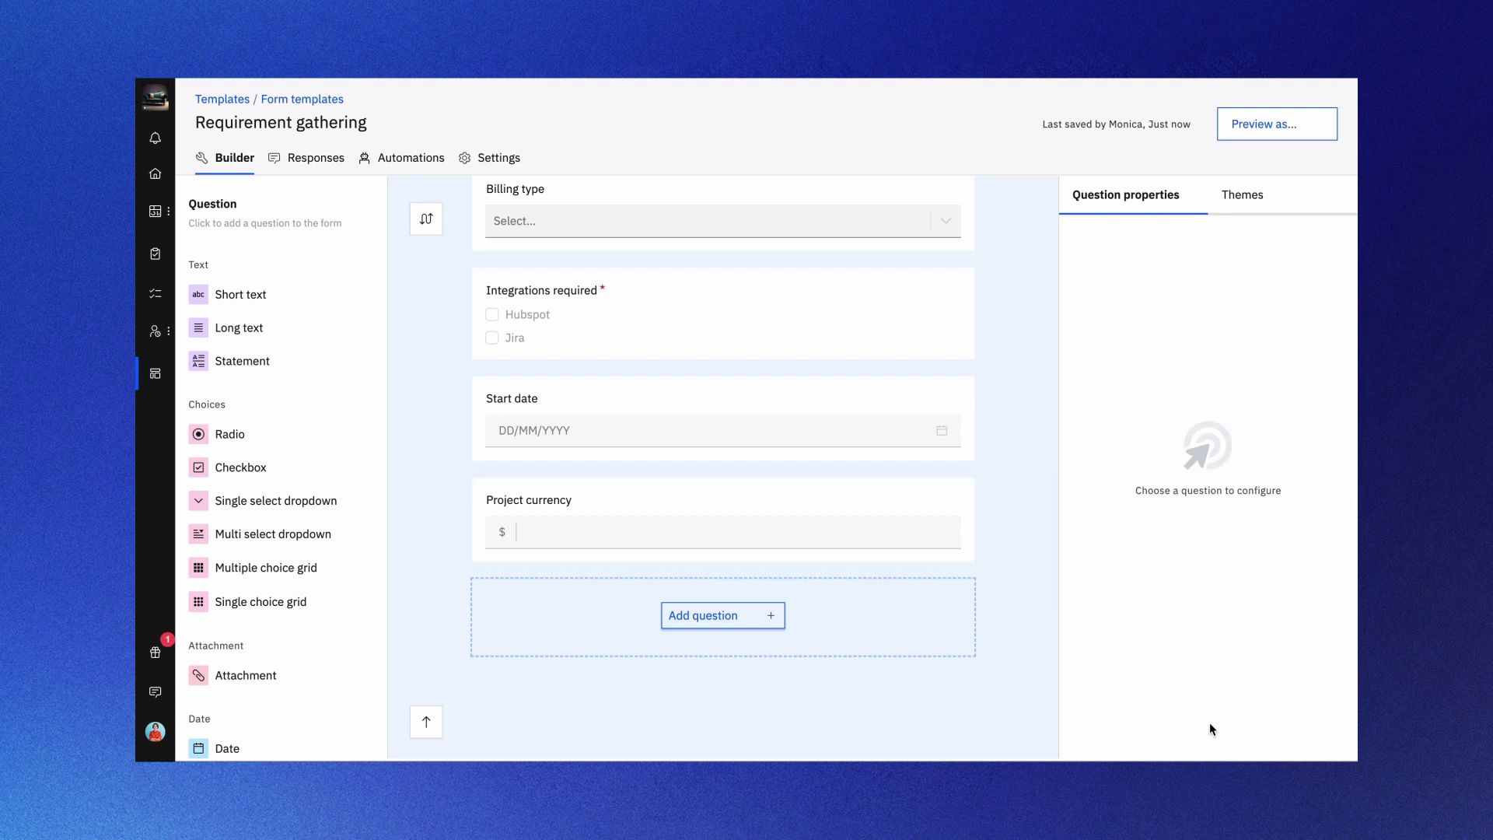
Add a Number question labelled 'Phone'
{"action": "left_click", "coordinate": [742, 618]}
{"action": "scroll", "coordinate": [687, 684], "scroll_direction": "down", "scroll_amount": 5}
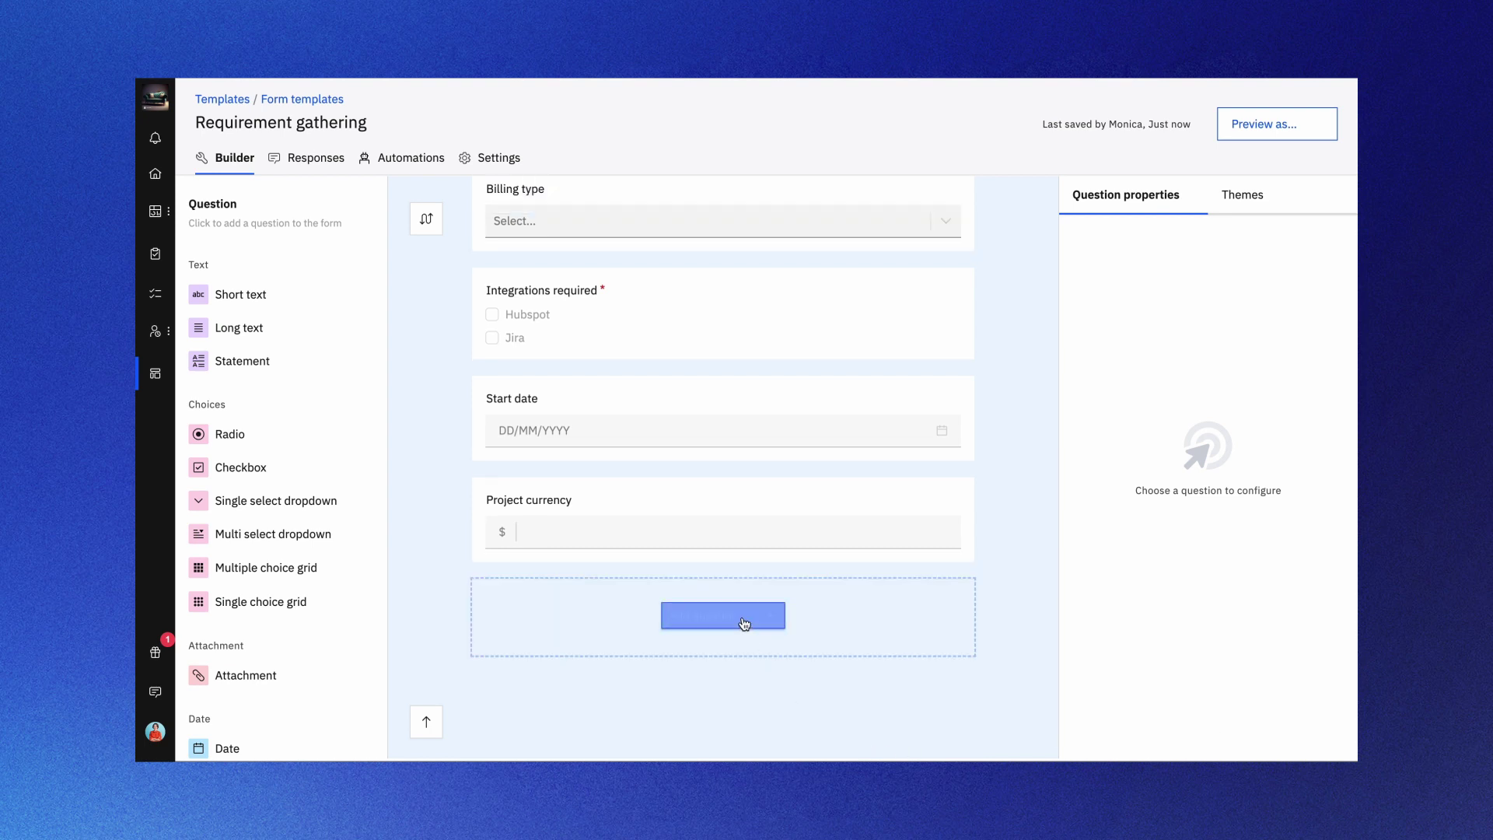
{"action": "left_click", "coordinate": [745, 619]}
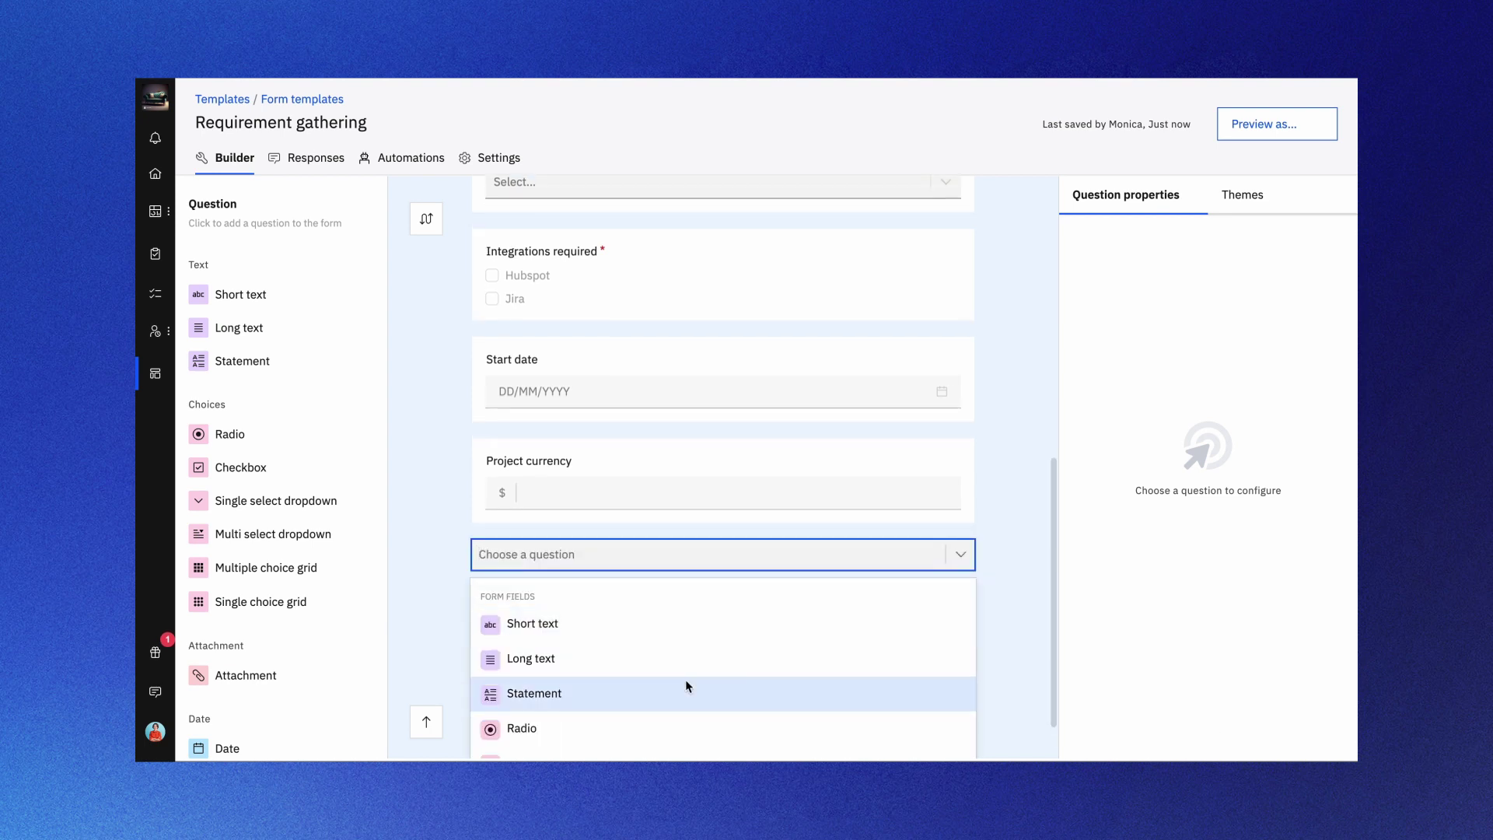
{"action": "scroll", "coordinate": [684, 687], "scroll_direction": "down", "scroll_amount": 6}
{"action": "left_click", "coordinate": [595, 664]}
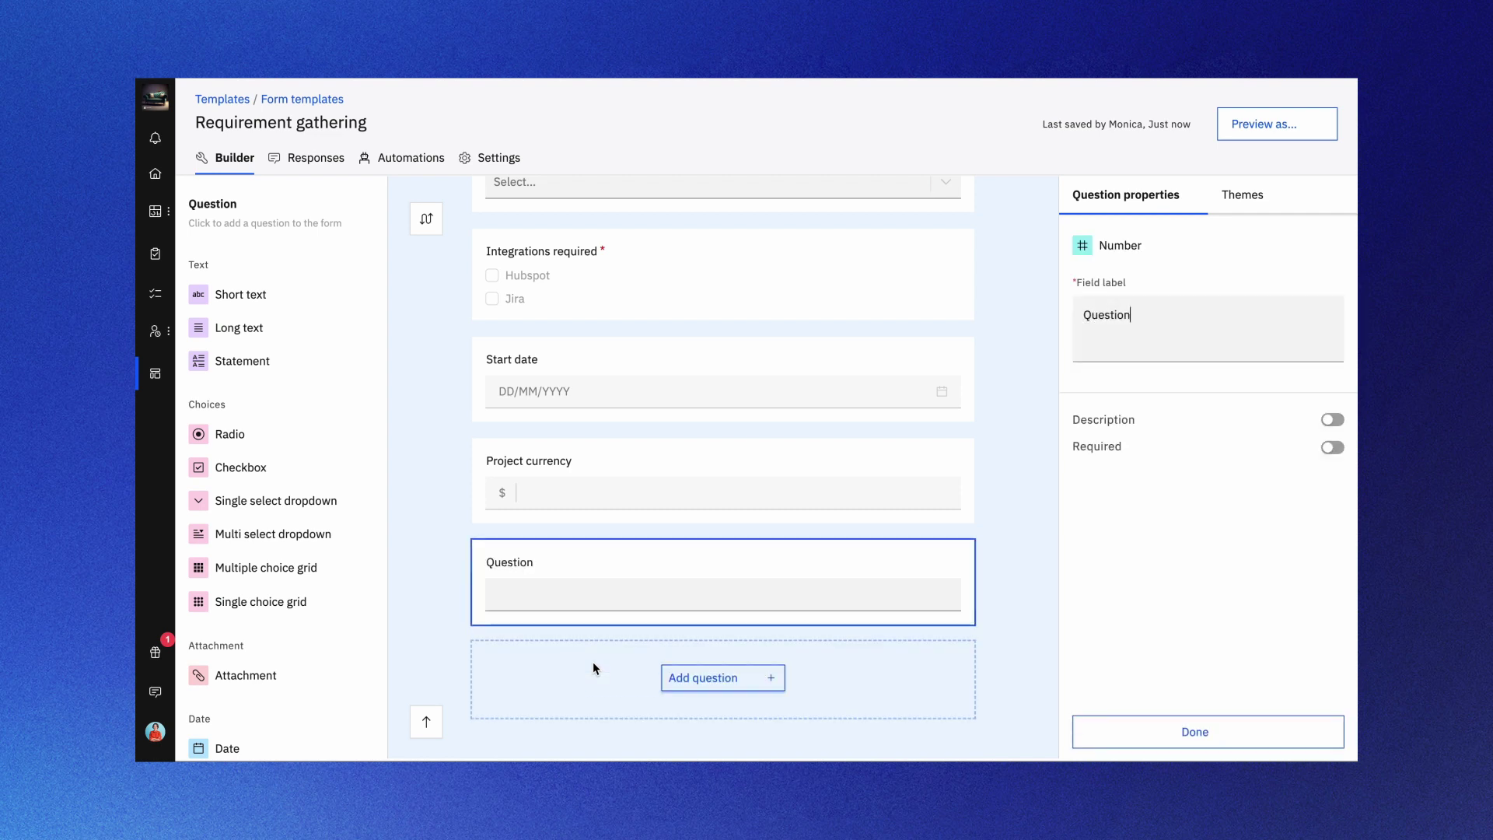
{"action": "key", "text": "ctrl+a"}
{"action": "type", "text": "Phone"}
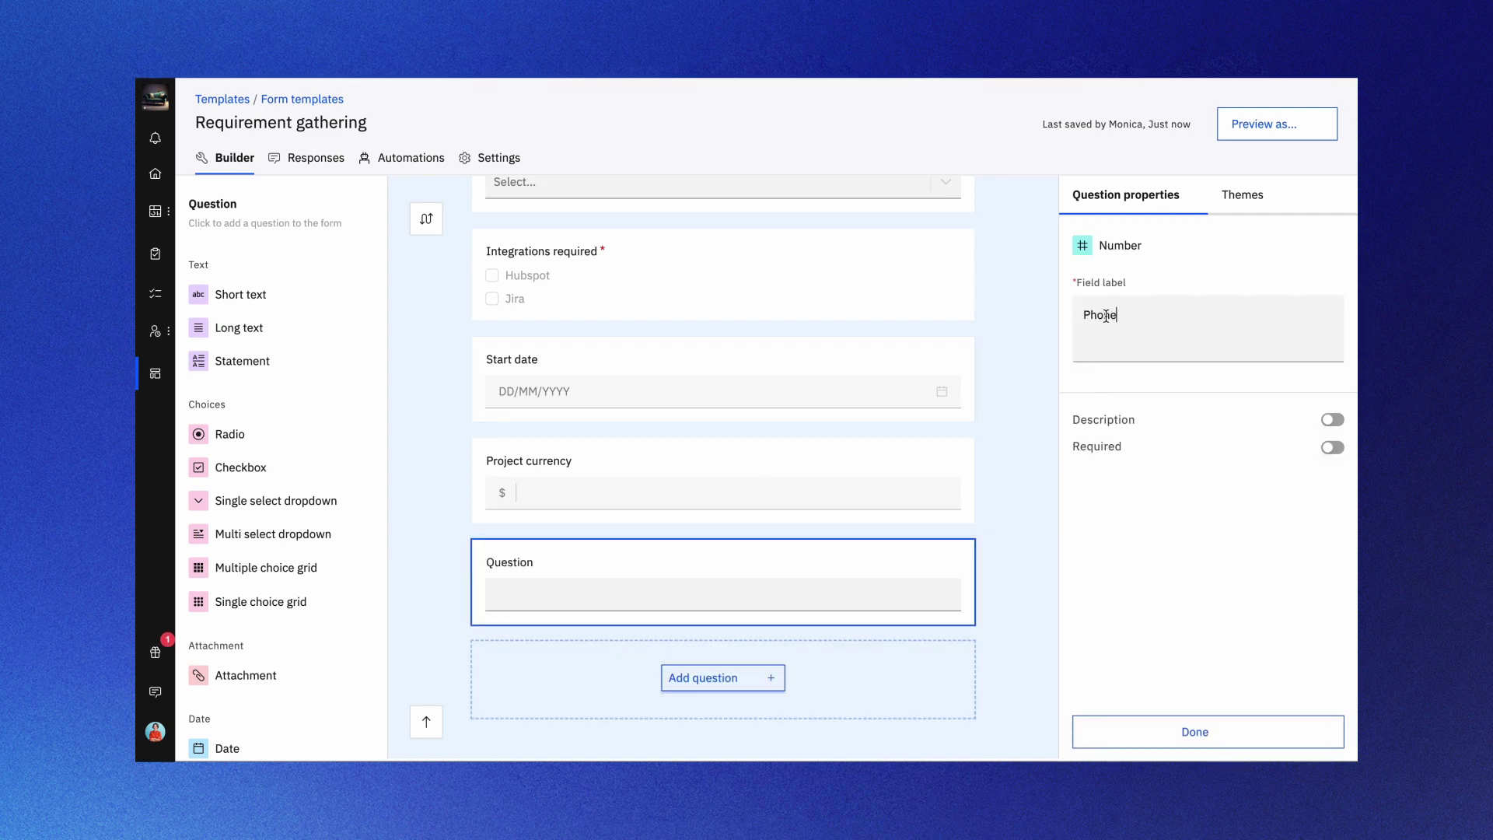
{"action": "left_click", "coordinate": [1263, 745]}
Add a 5-star rating question labelled 'Rate your experience'
{"action": "left_click", "coordinate": [770, 678]}
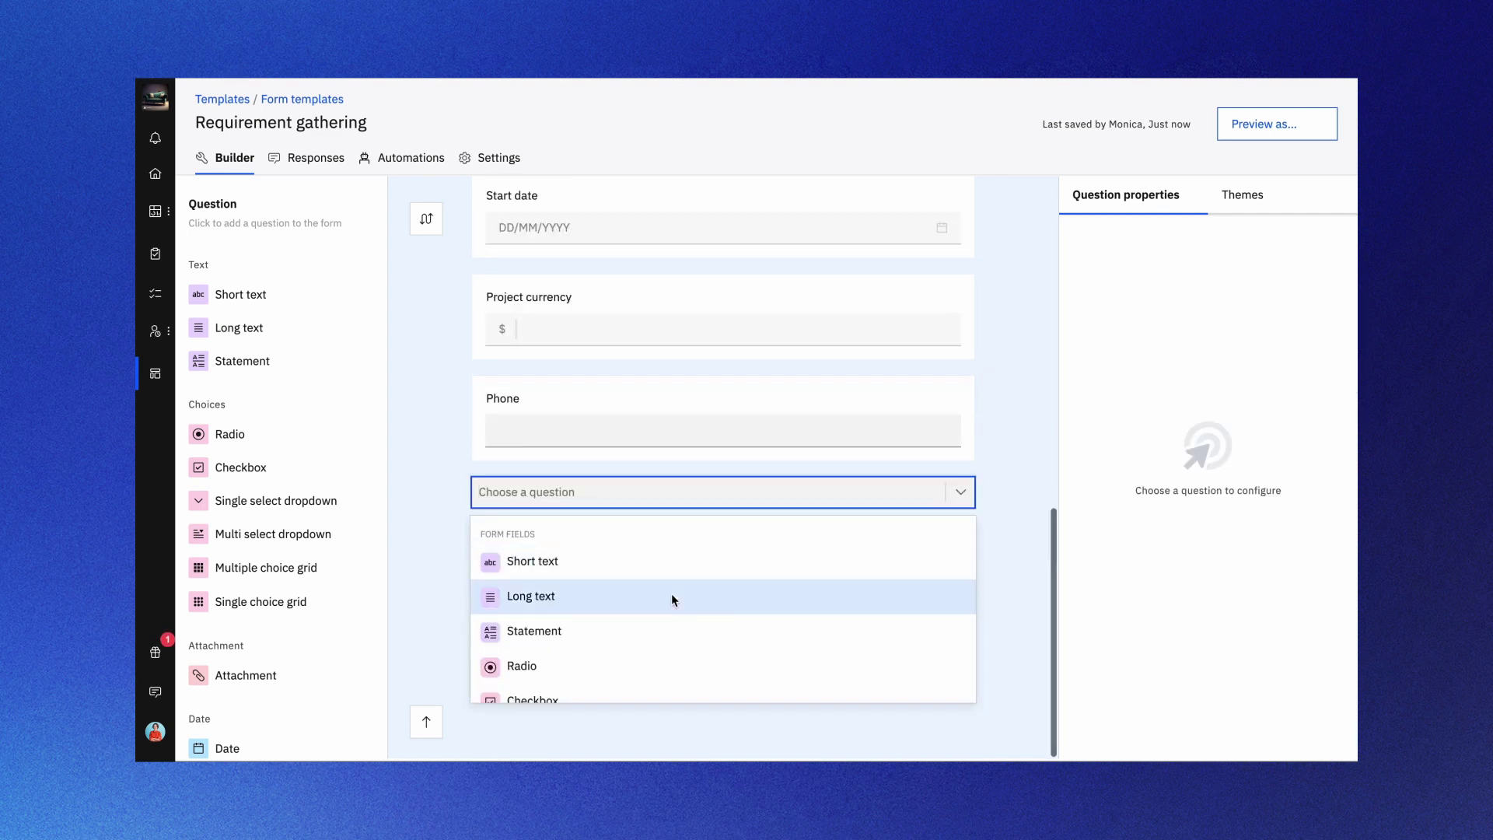
{"action": "scroll", "coordinate": [670, 594], "scroll_direction": "down", "scroll_amount": 5}
{"action": "scroll", "coordinate": [670, 594], "scroll_direction": "down", "scroll_amount": 3}
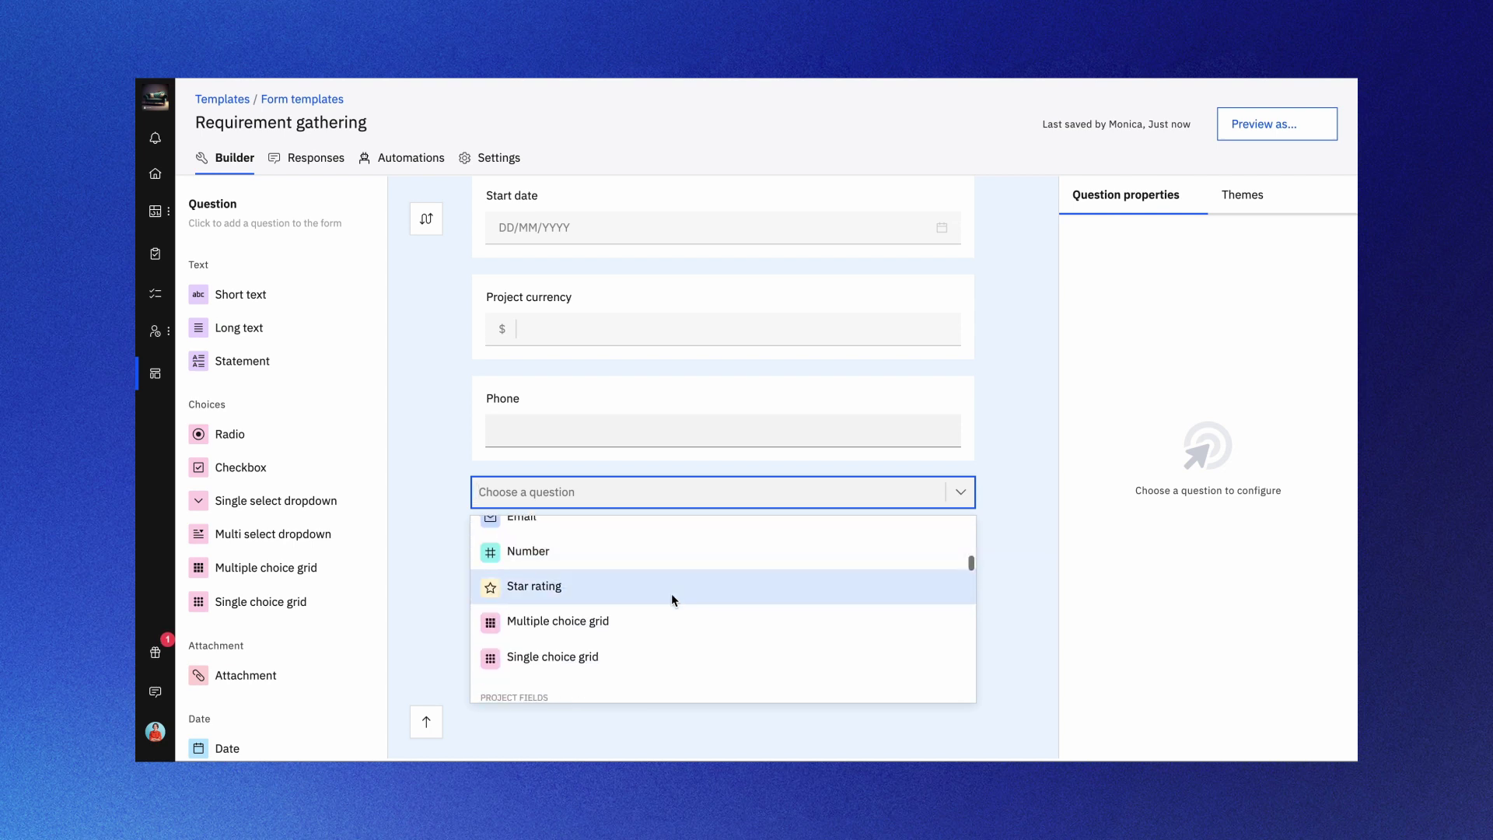
{"action": "left_click", "coordinate": [671, 594]}
{"action": "double_click", "coordinate": [1134, 318]}
{"action": "type", "text": "Rate your experience"}
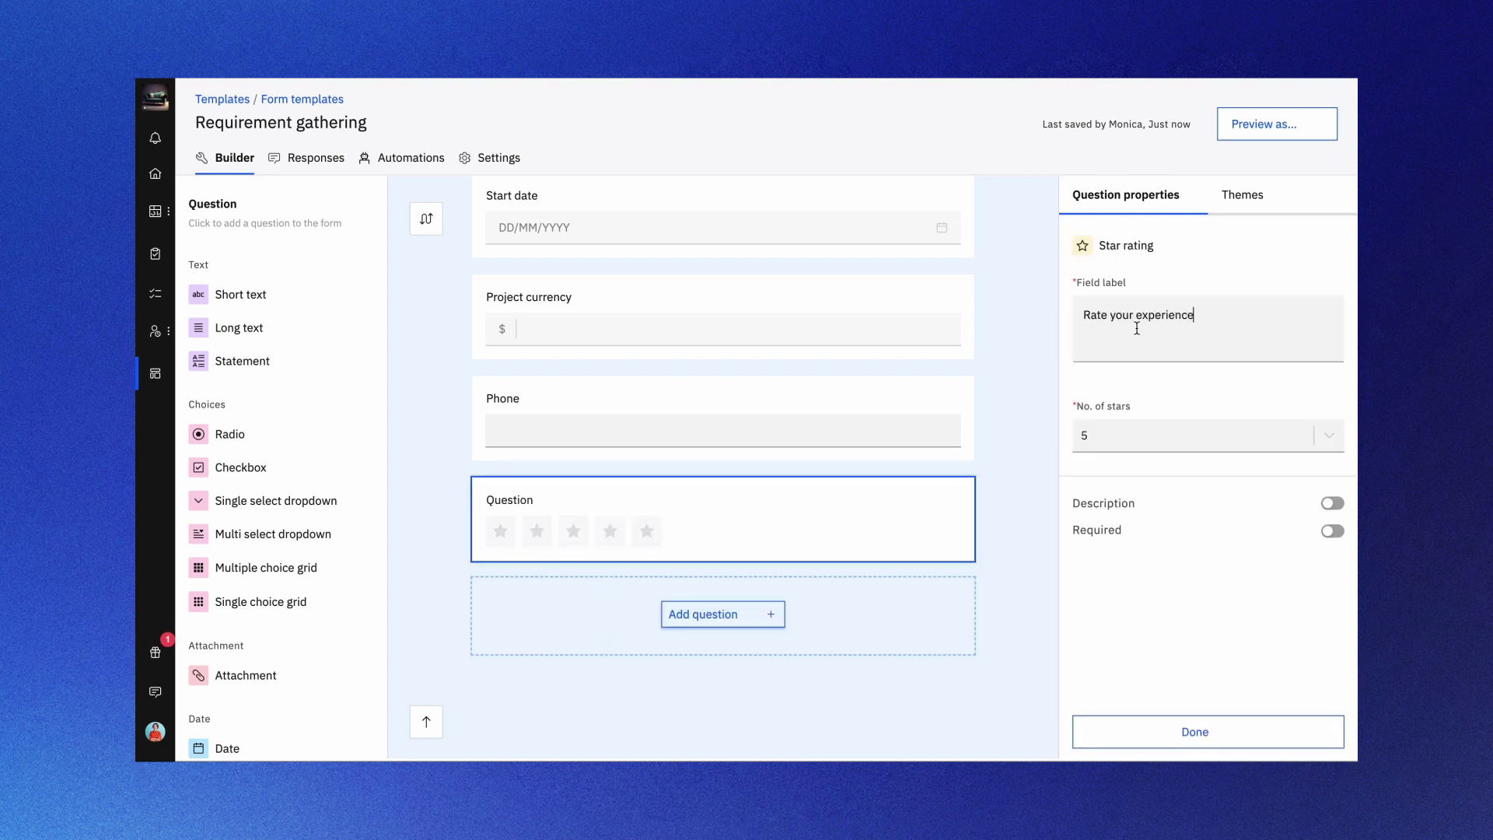
{"action": "left_click", "coordinate": [1121, 440]}
{"action": "left_click", "coordinate": [1123, 506]}
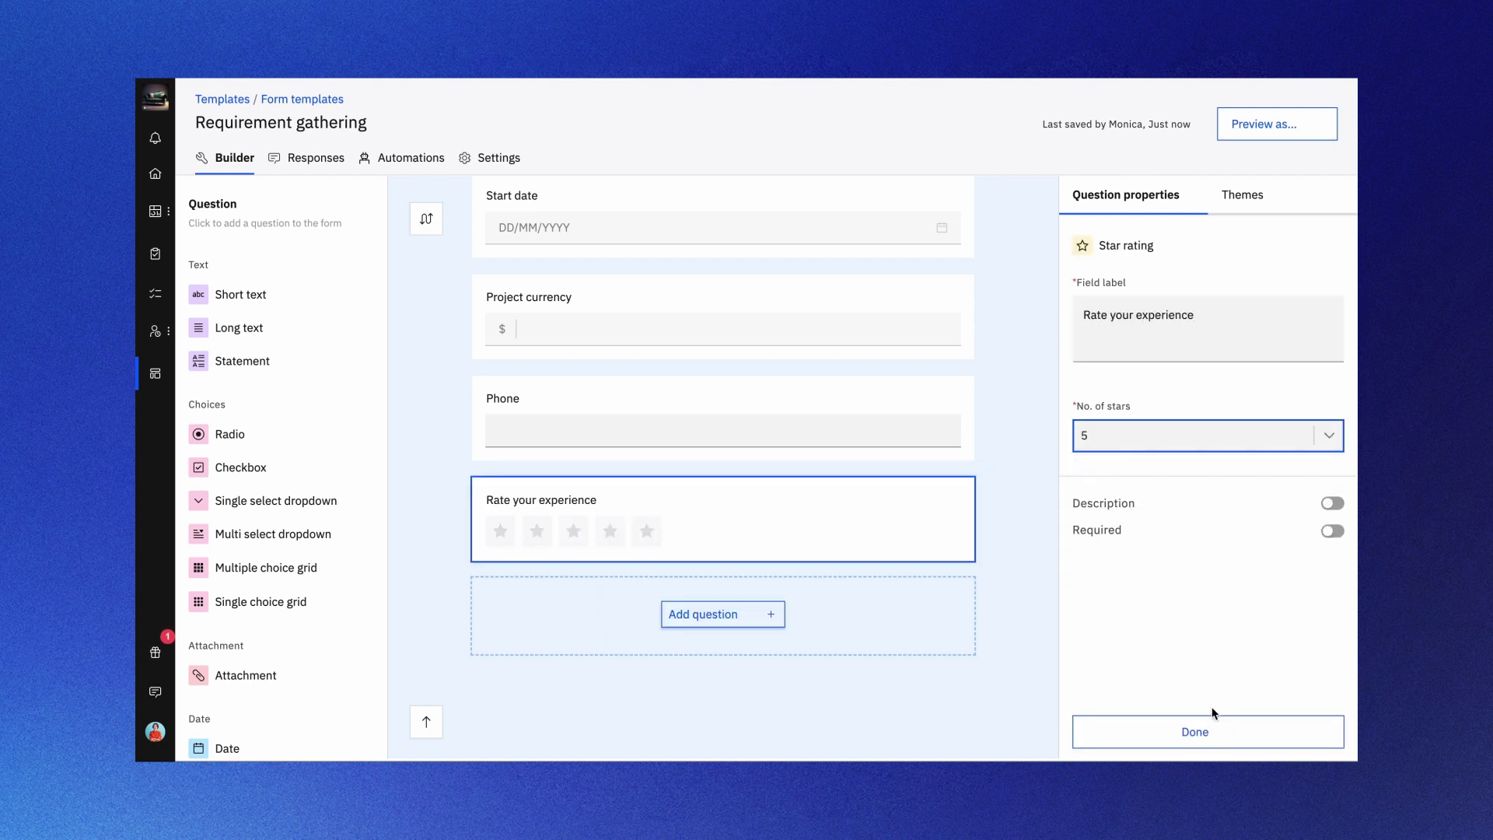
{"action": "left_click", "coordinate": [1210, 731]}
{"action": "left_click", "coordinate": [704, 614]}
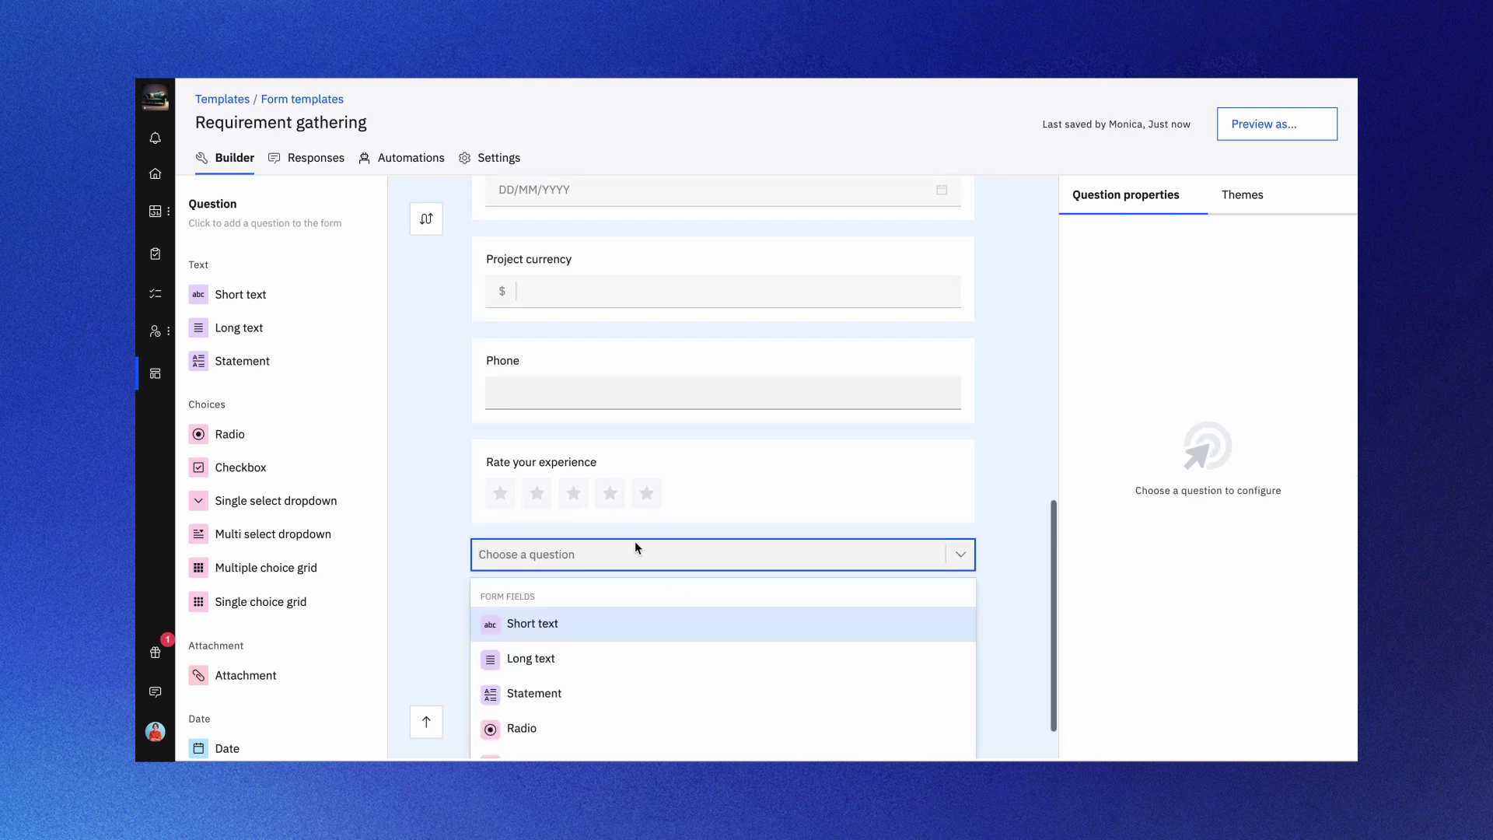
Add the 'time to value' project field, described 'time taken for project to complete', as a question
{"action": "scroll", "coordinate": [633, 544], "scroll_direction": "down", "scroll_amount": 3}
{"action": "scroll", "coordinate": [631, 542], "scroll_direction": "down", "scroll_amount": 12}
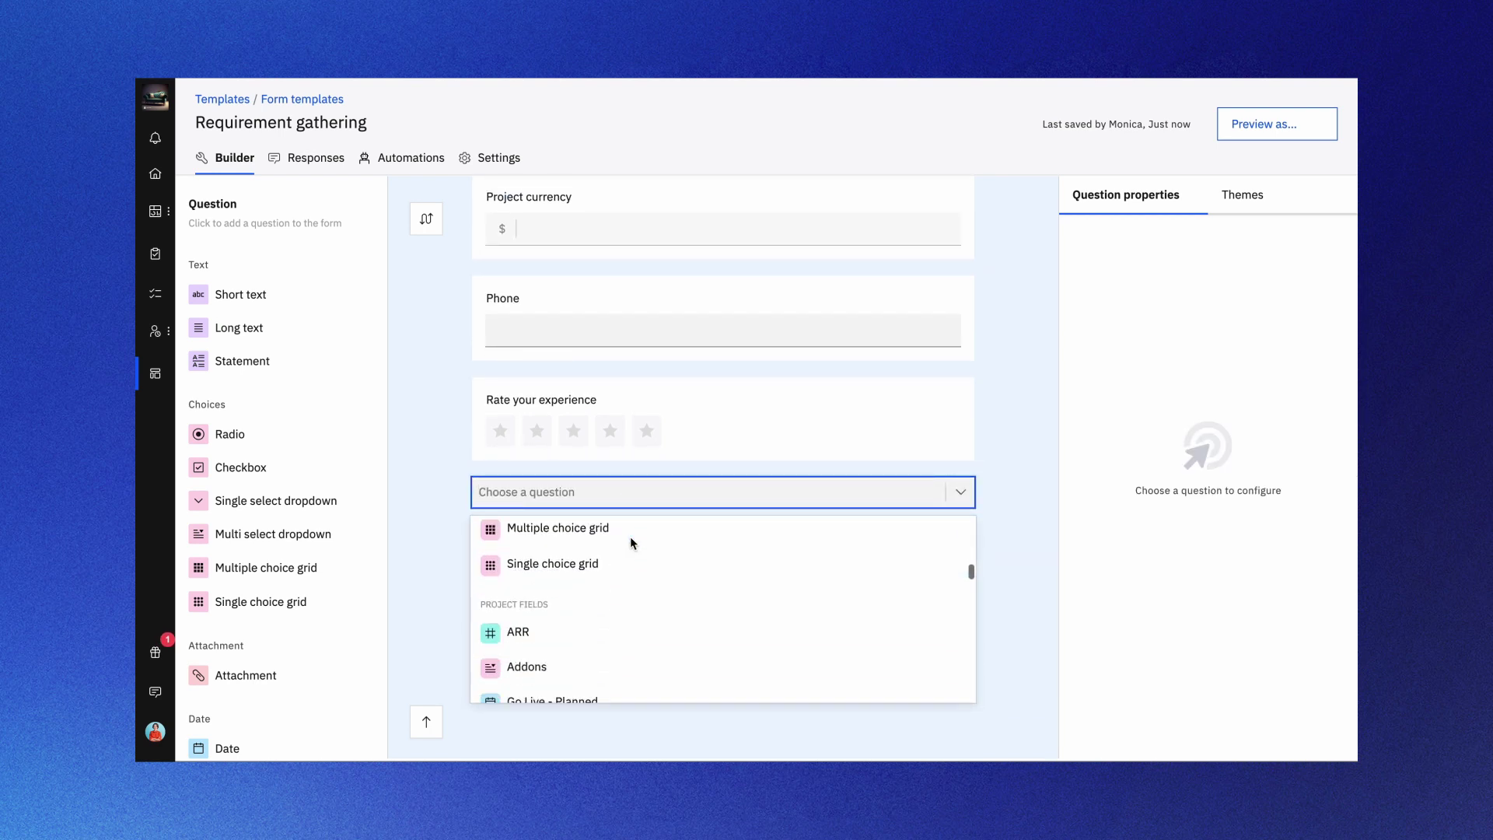
{"action": "scroll", "coordinate": [601, 660], "scroll_direction": "down", "scroll_amount": 10}
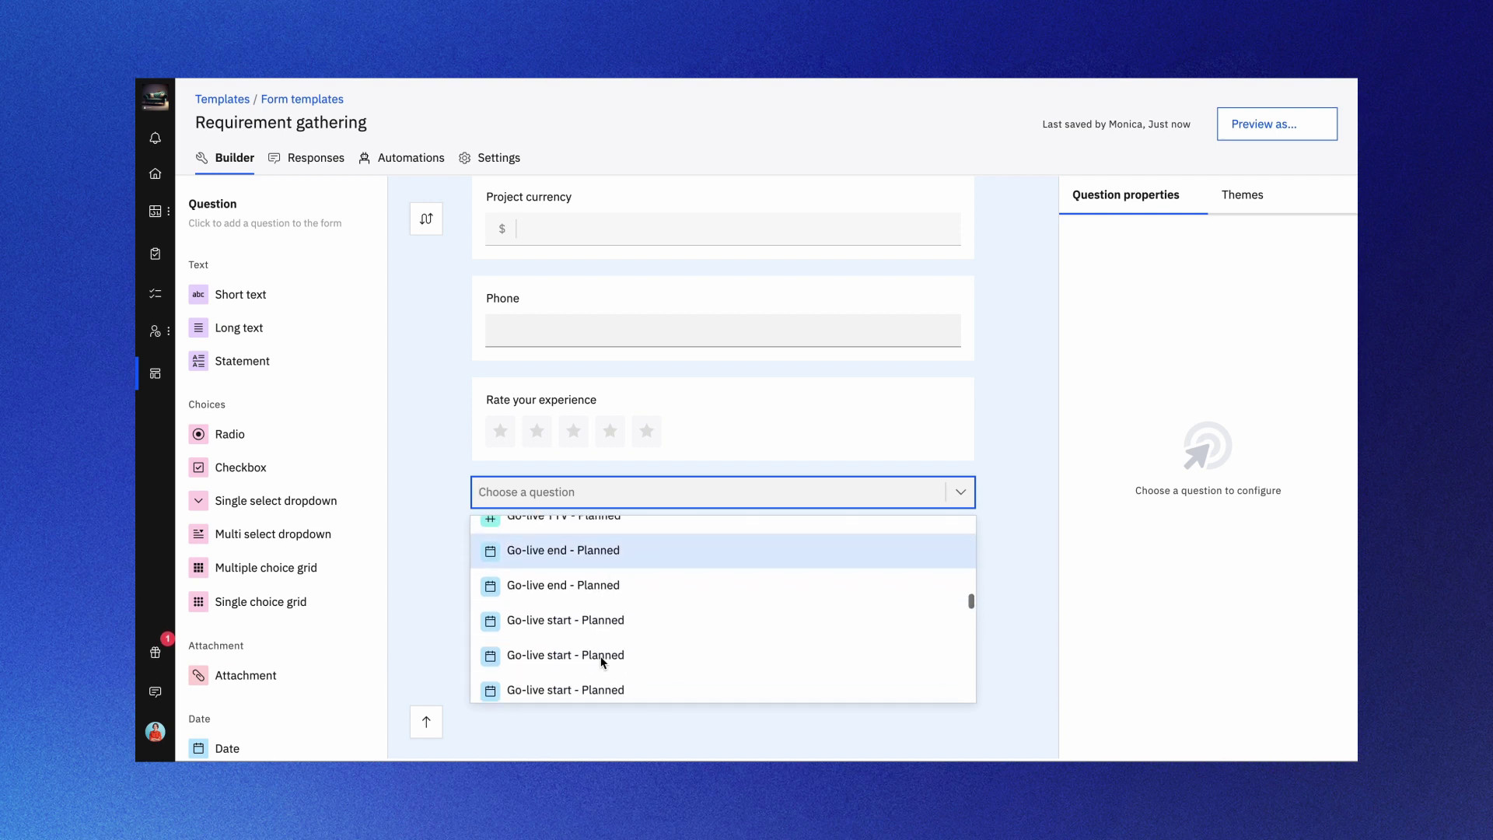
{"action": "scroll", "coordinate": [601, 662], "scroll_direction": "down", "scroll_amount": 5}
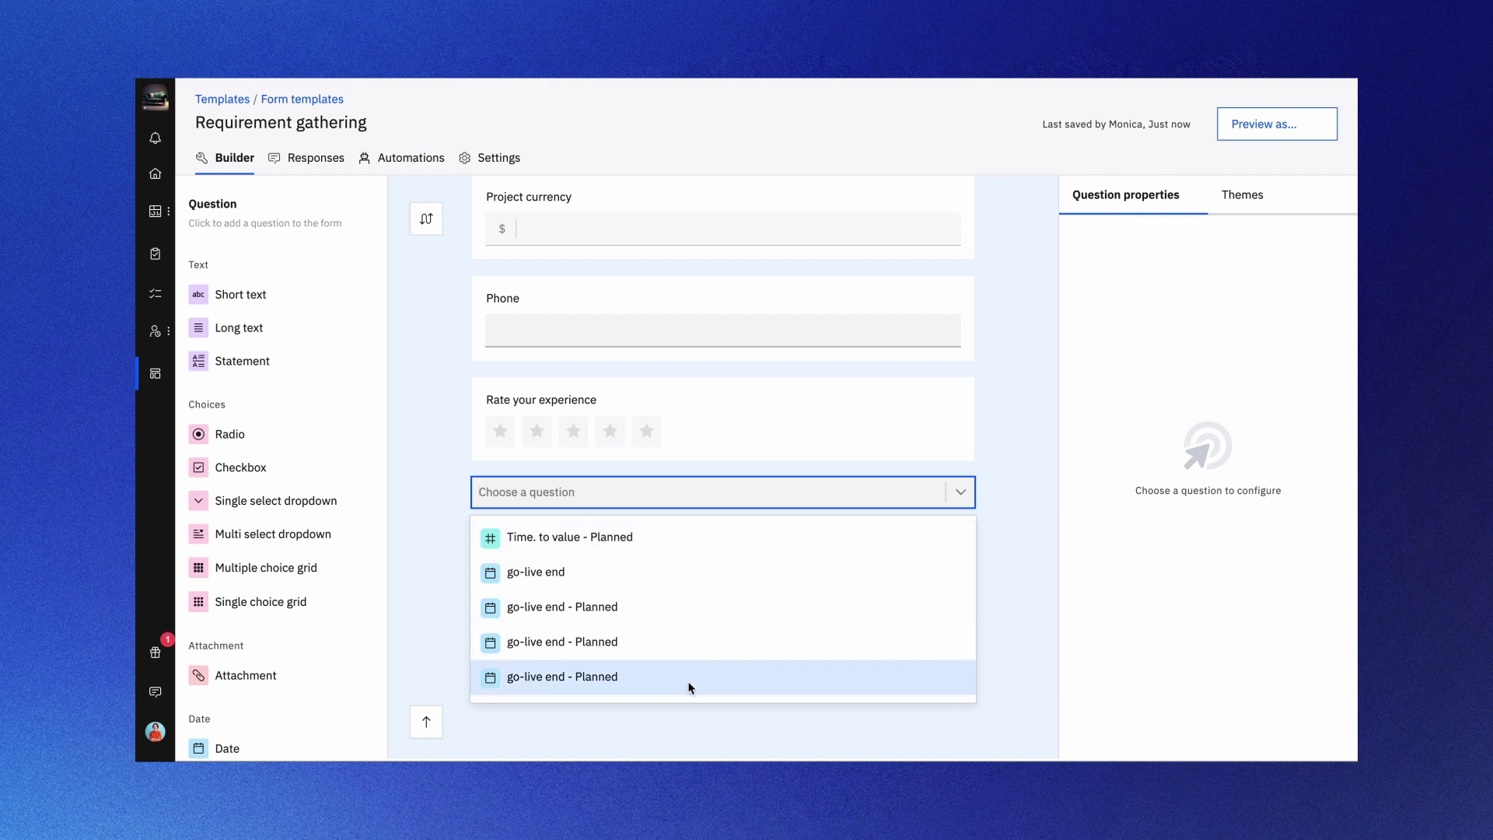
{"action": "scroll", "coordinate": [689, 687], "scroll_direction": "down", "scroll_amount": 1}
{"action": "scroll", "coordinate": [690, 688], "scroll_direction": "down", "scroll_amount": 4}
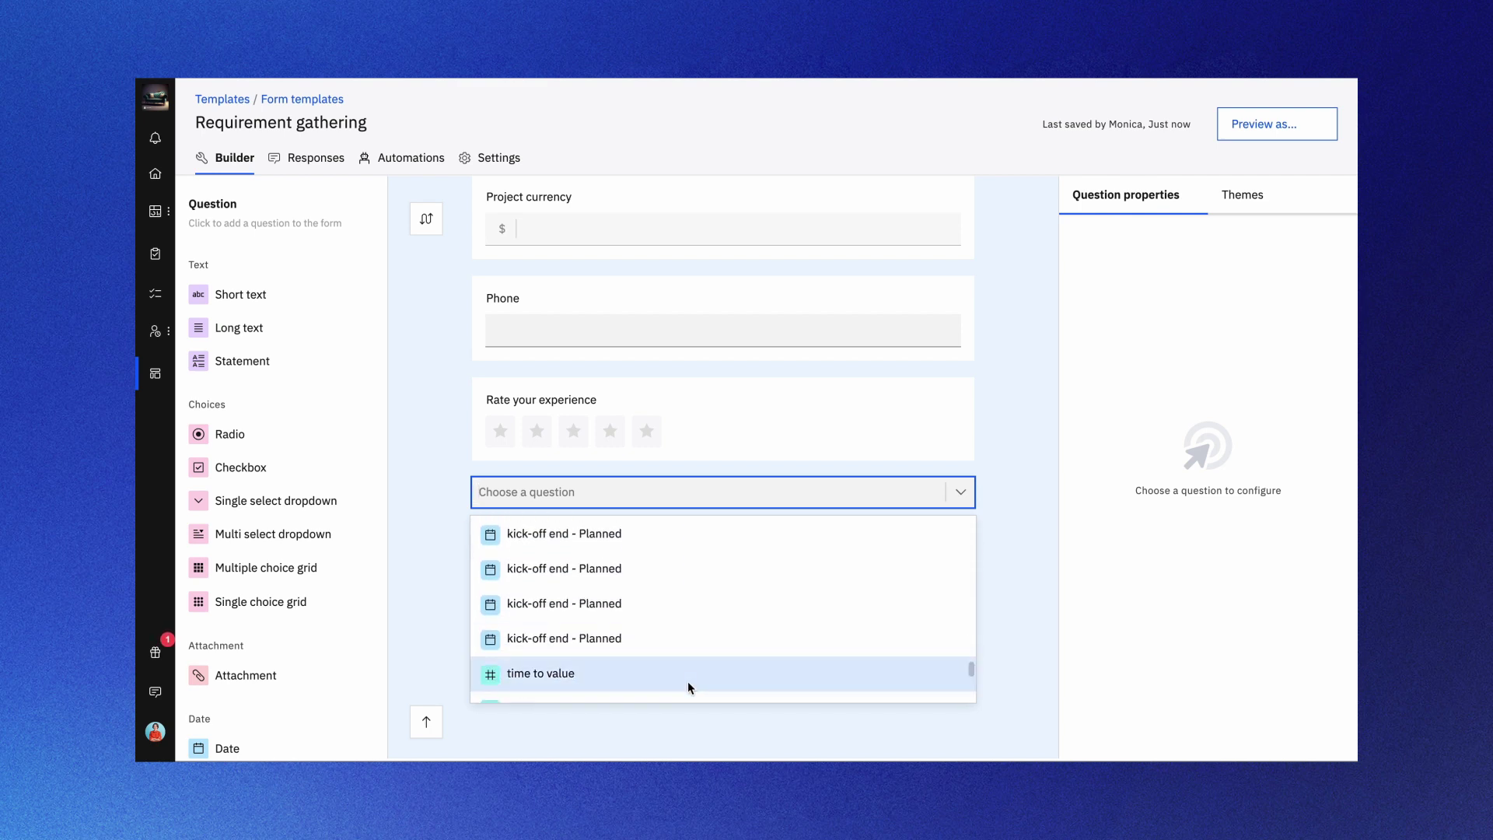
{"action": "left_click", "coordinate": [624, 673]}
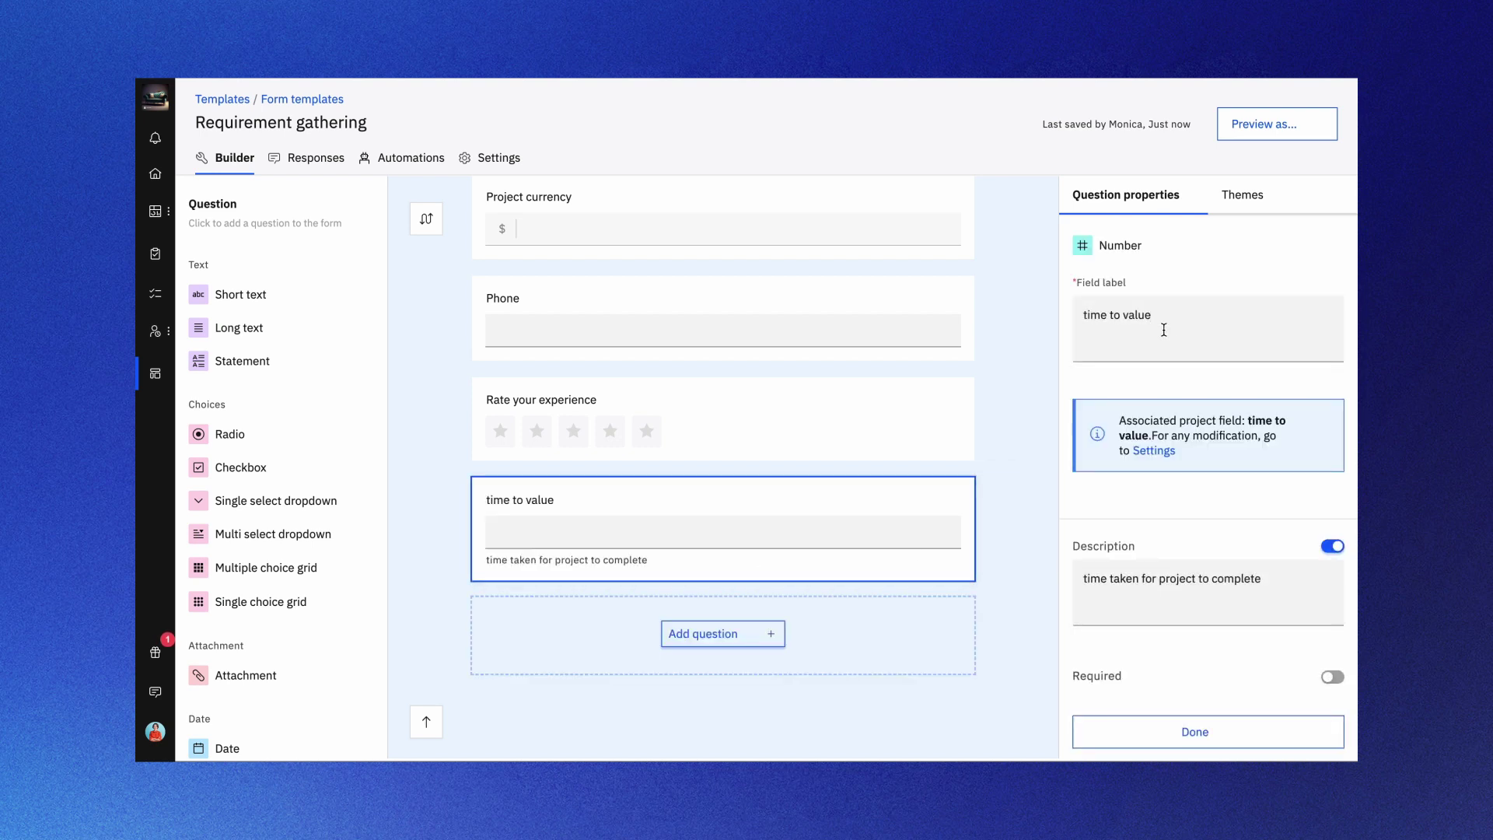
{"action": "scroll", "coordinate": [1154, 638], "scroll_direction": "down", "scroll_amount": 3}
{"action": "left_click", "coordinate": [927, 657]}
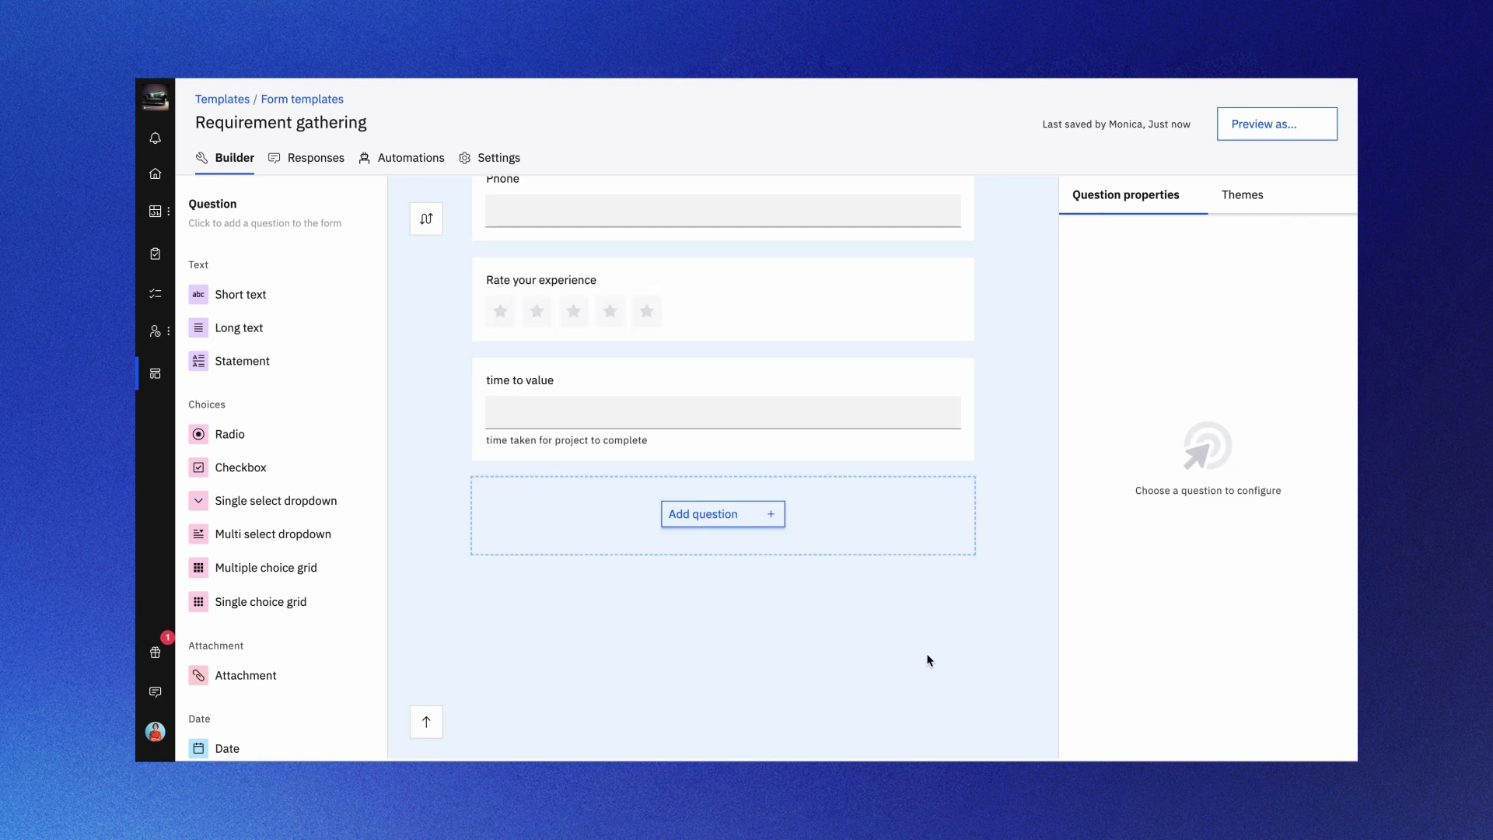
Add a Statement block and an Attachment question from the Question palette, both labelled 'Question'
{"action": "left_click", "coordinate": [250, 375]}
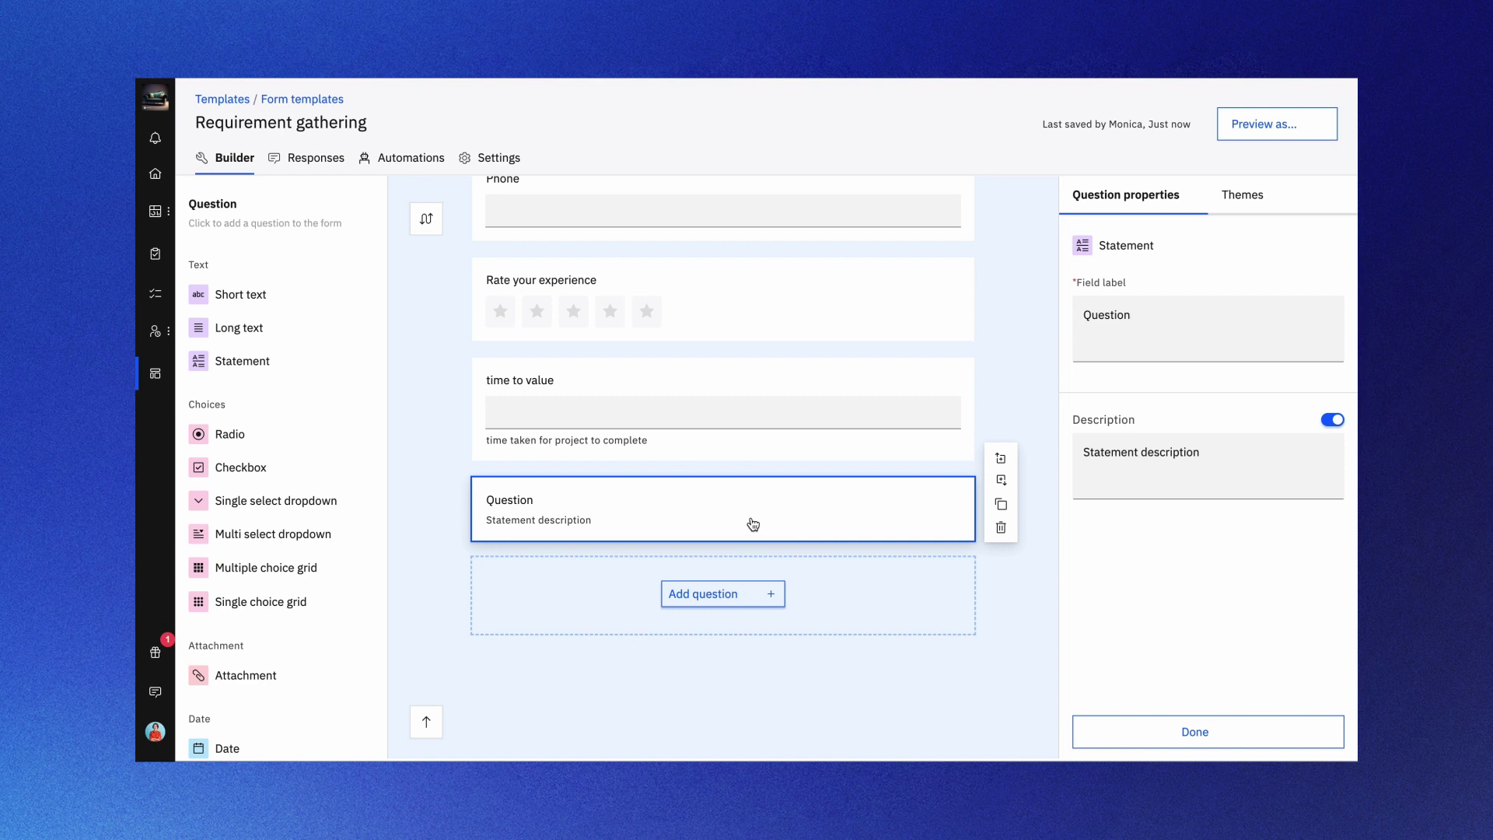
{"action": "scroll", "coordinate": [907, 406], "scroll_direction": "down", "scroll_amount": 2}
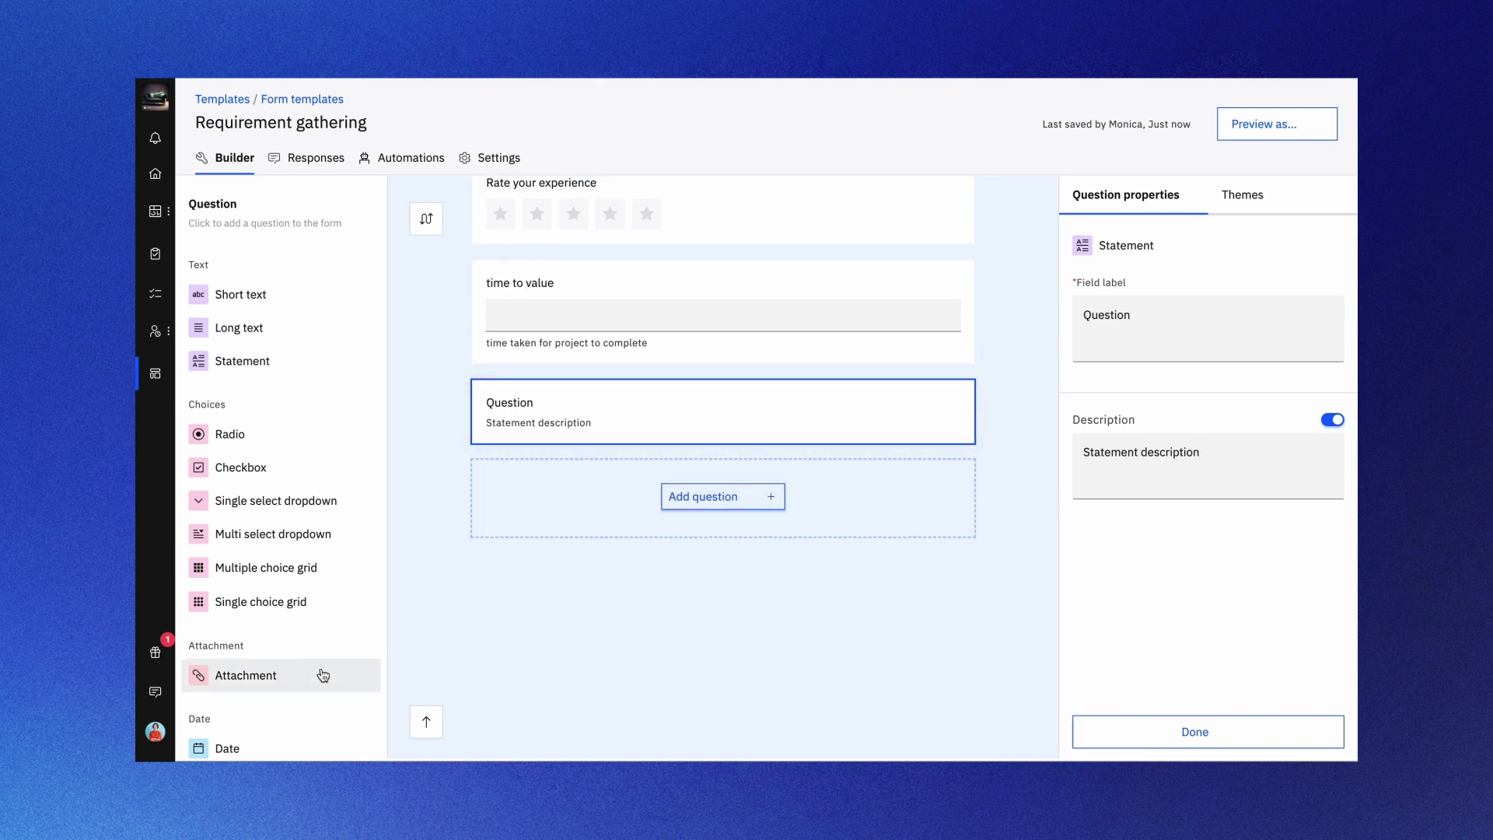
{"action": "left_click", "coordinate": [289, 675]}
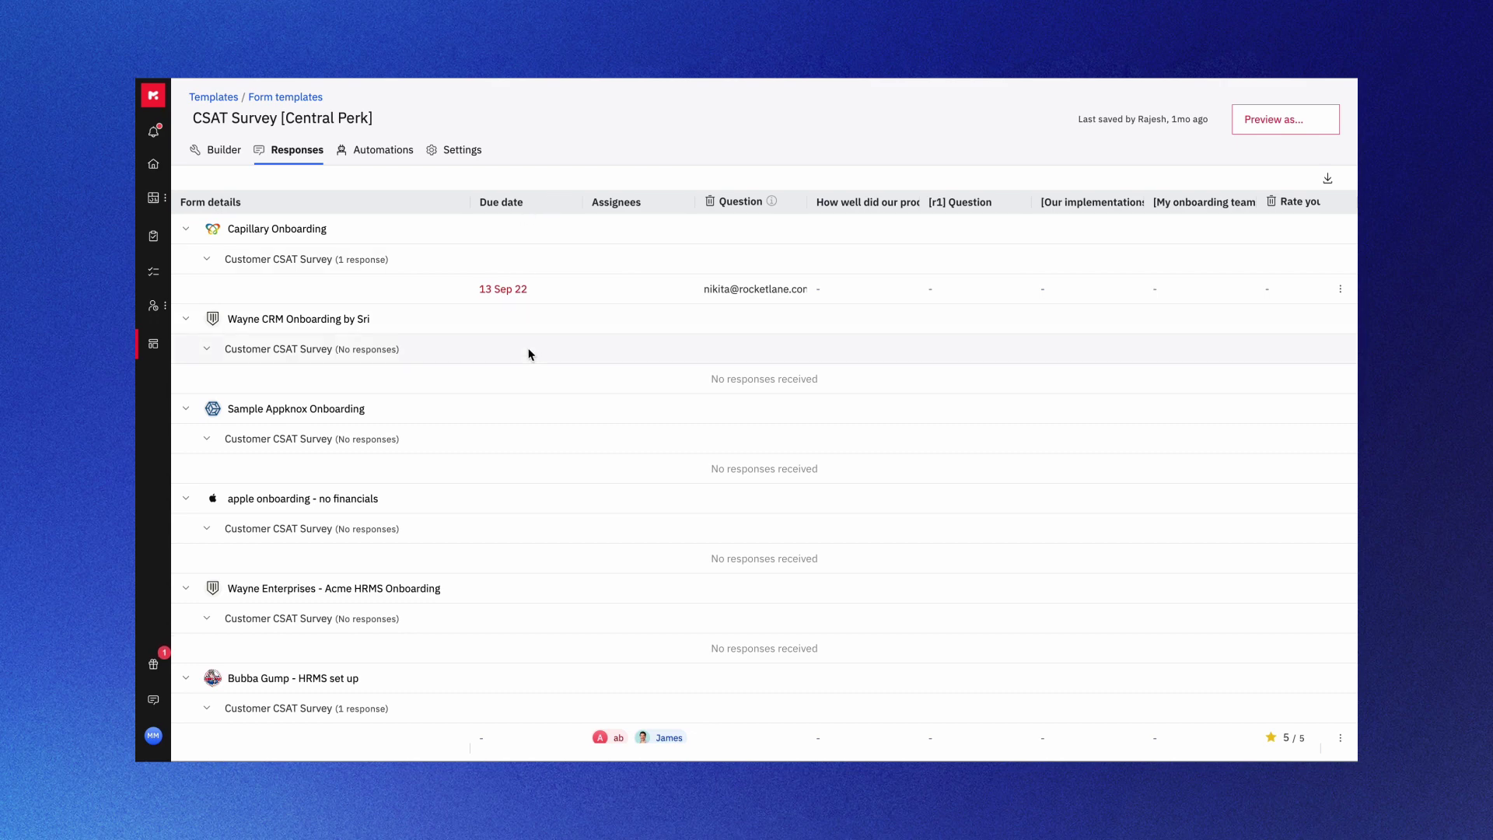
Review the CSAT Survey [Central Perk] responses, automations and settings, then show its preview options
{"action": "scroll", "coordinate": [528, 355], "scroll_direction": "down", "scroll_amount": 6}
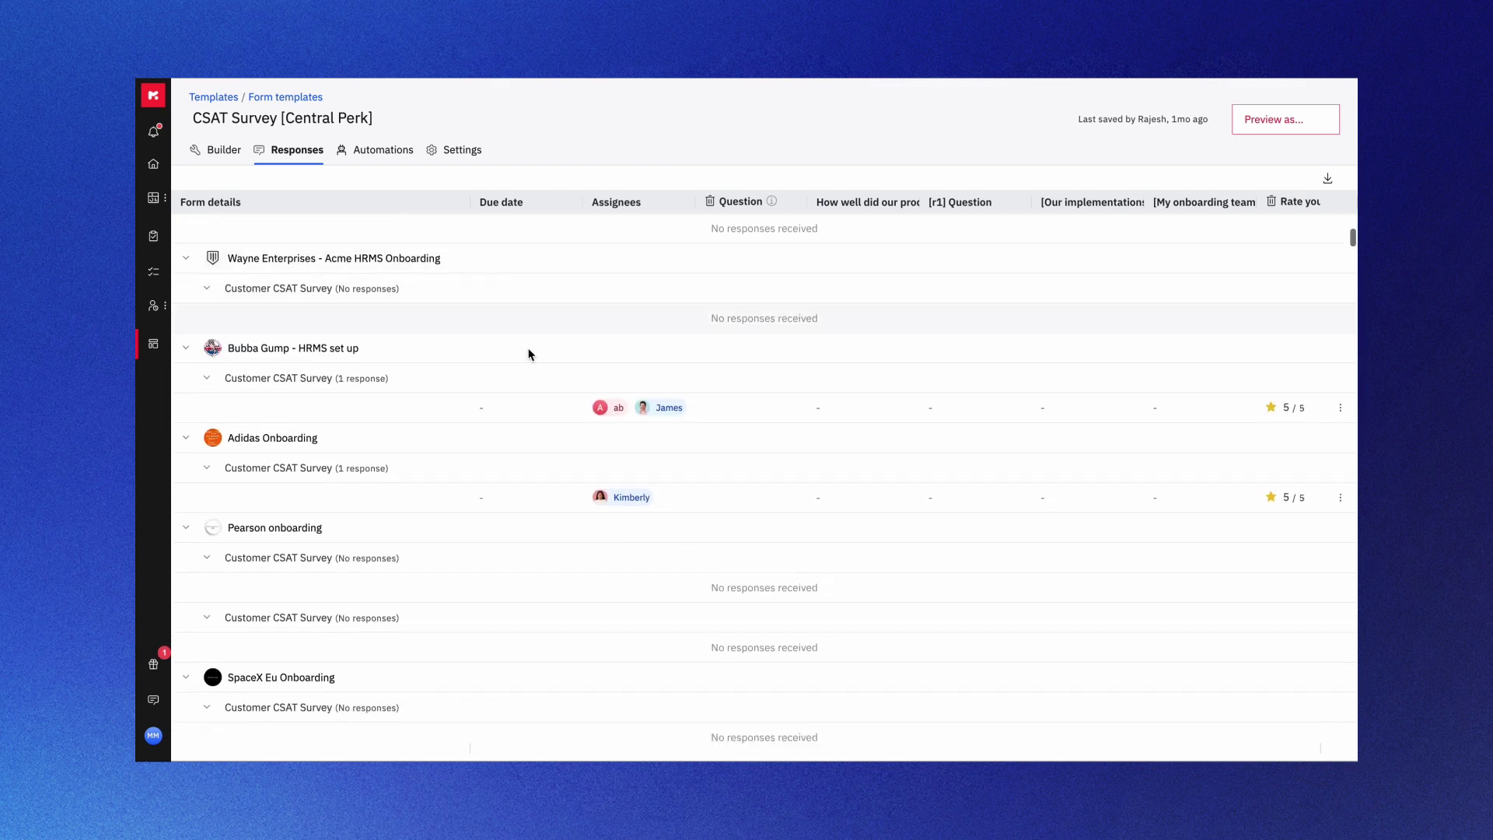
{"action": "scroll", "coordinate": [528, 354], "scroll_direction": "up", "scroll_amount": 5}
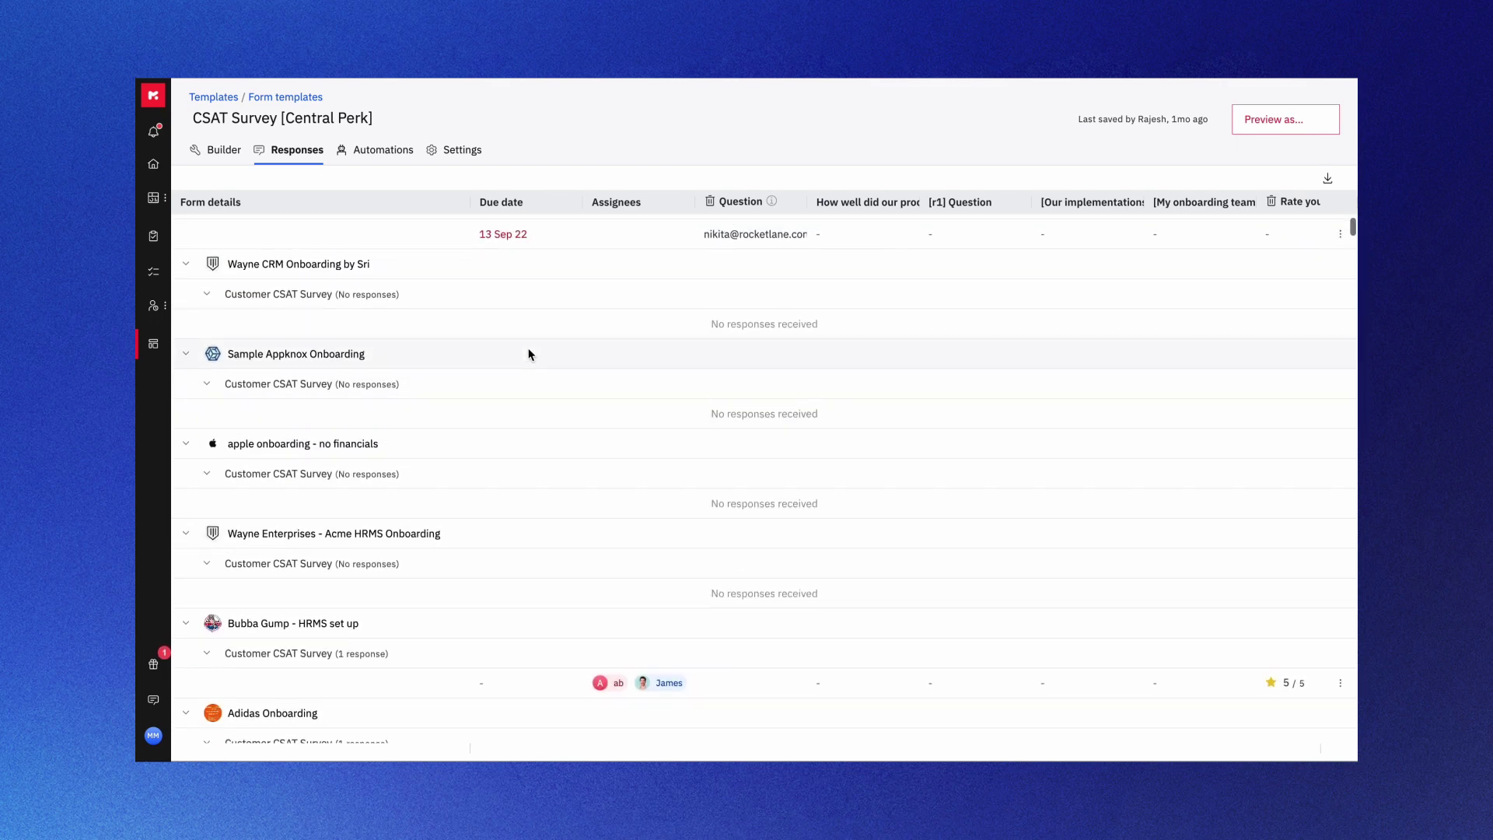
{"action": "left_click", "coordinate": [378, 162]}
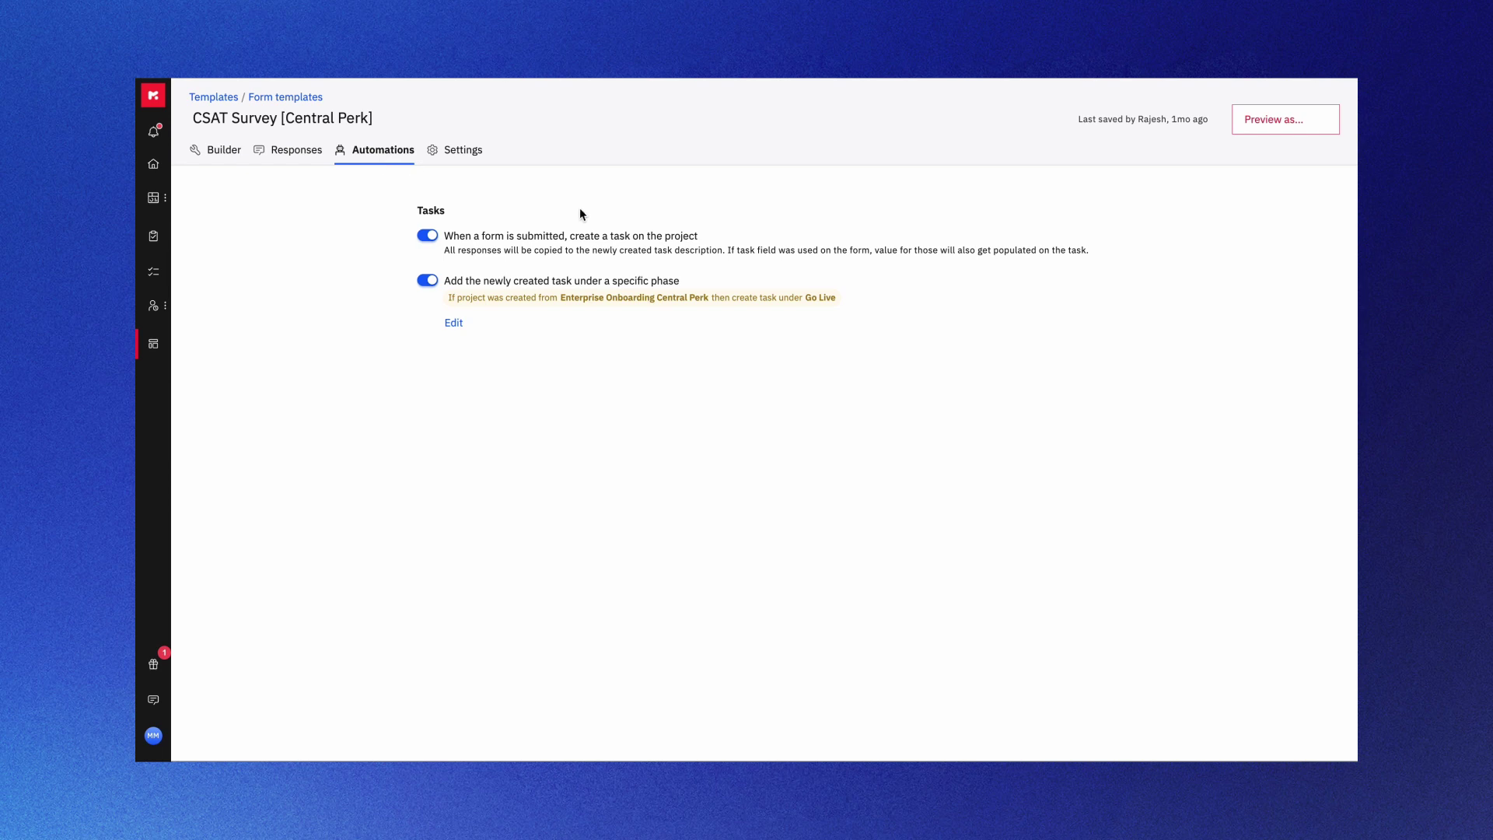
{"action": "left_click", "coordinate": [476, 152]}
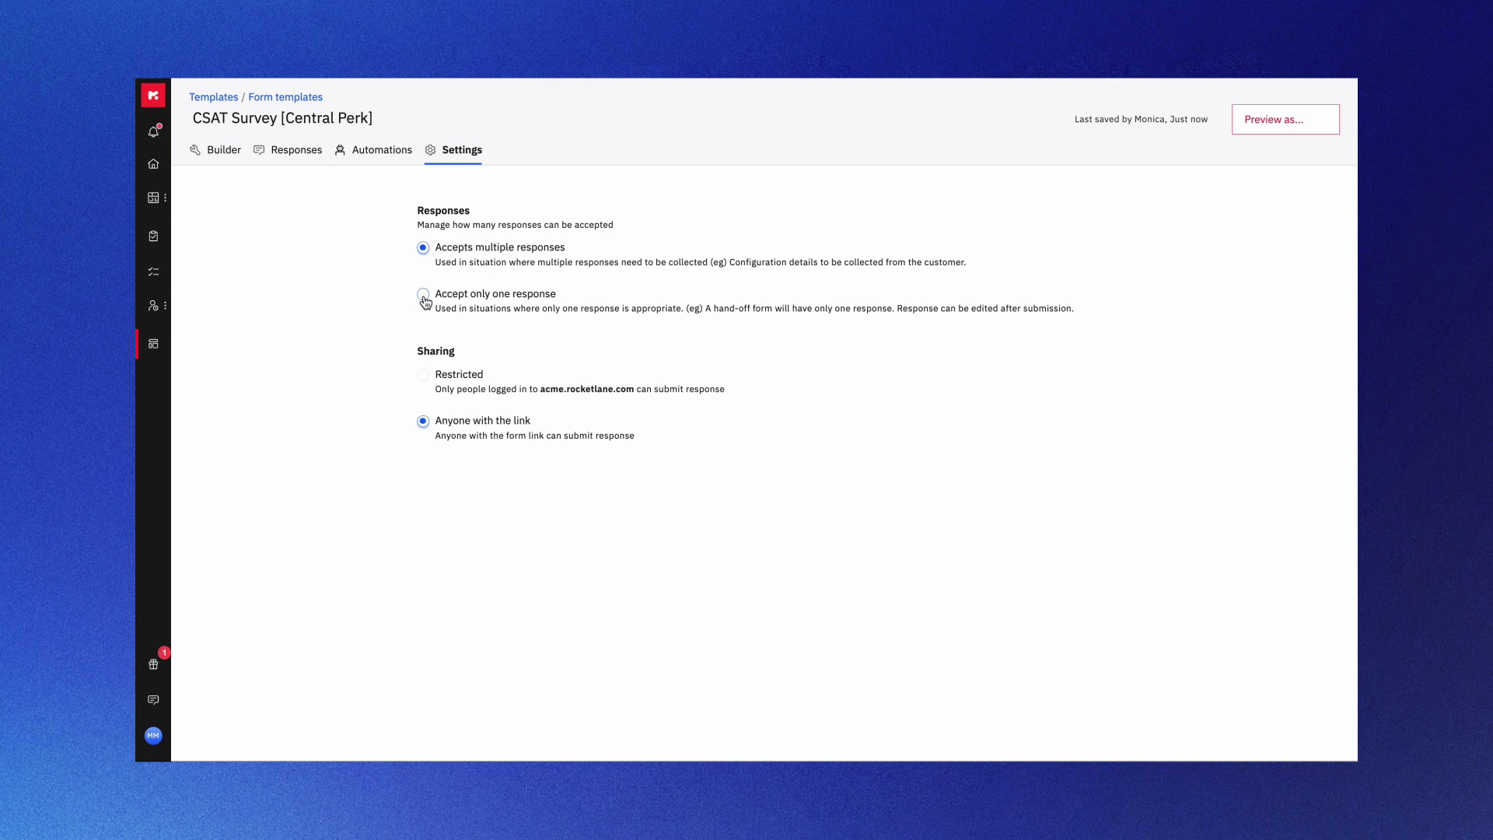
{"action": "left_click", "coordinate": [1276, 121]}
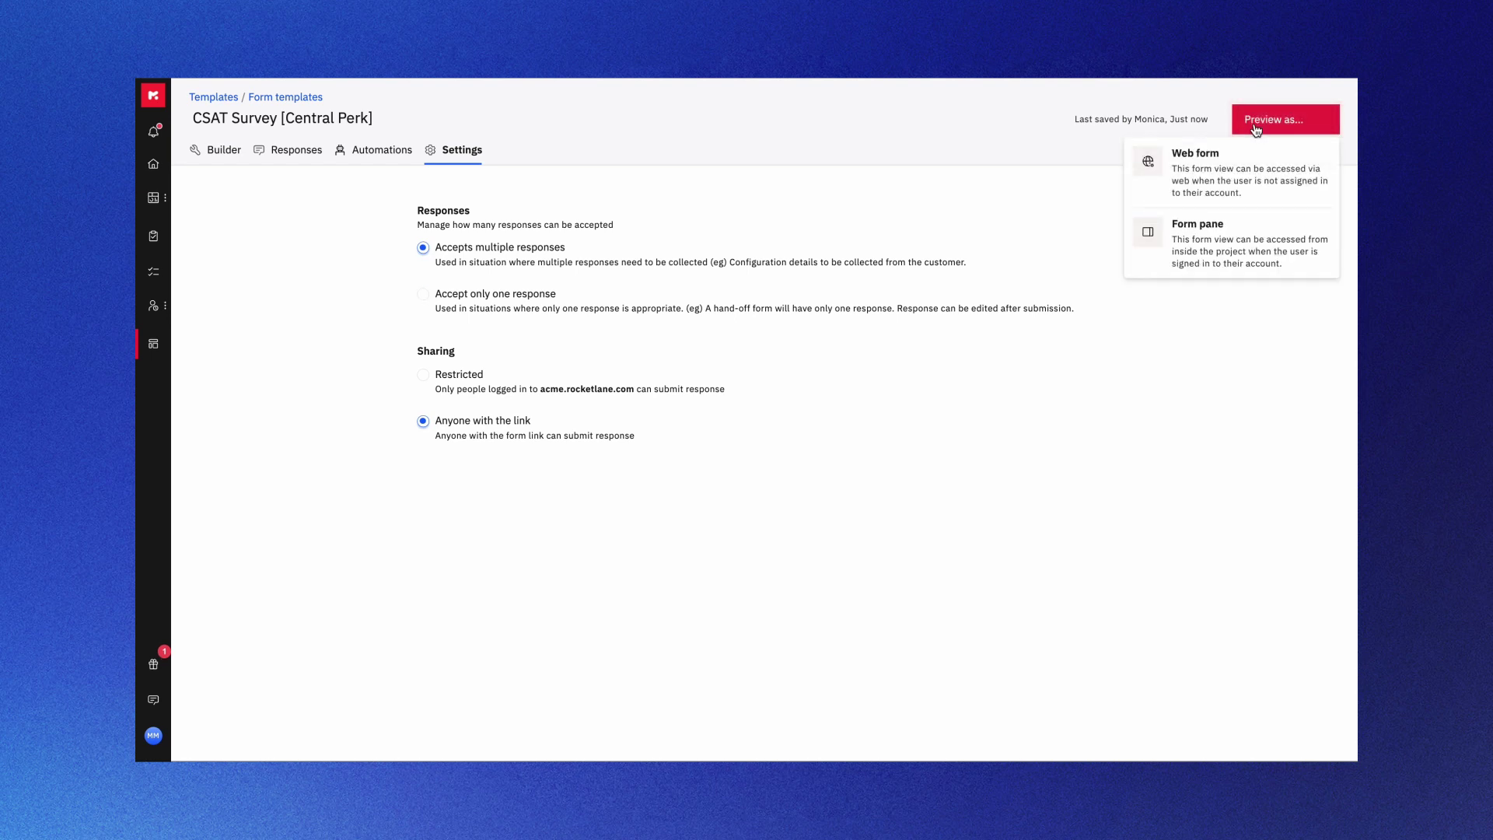
Preview the CSAT Survey [Central Perk] form as a web form and scroll through its star-rating and multiple-choice questions
{"action": "left_click", "coordinate": [1225, 178]}
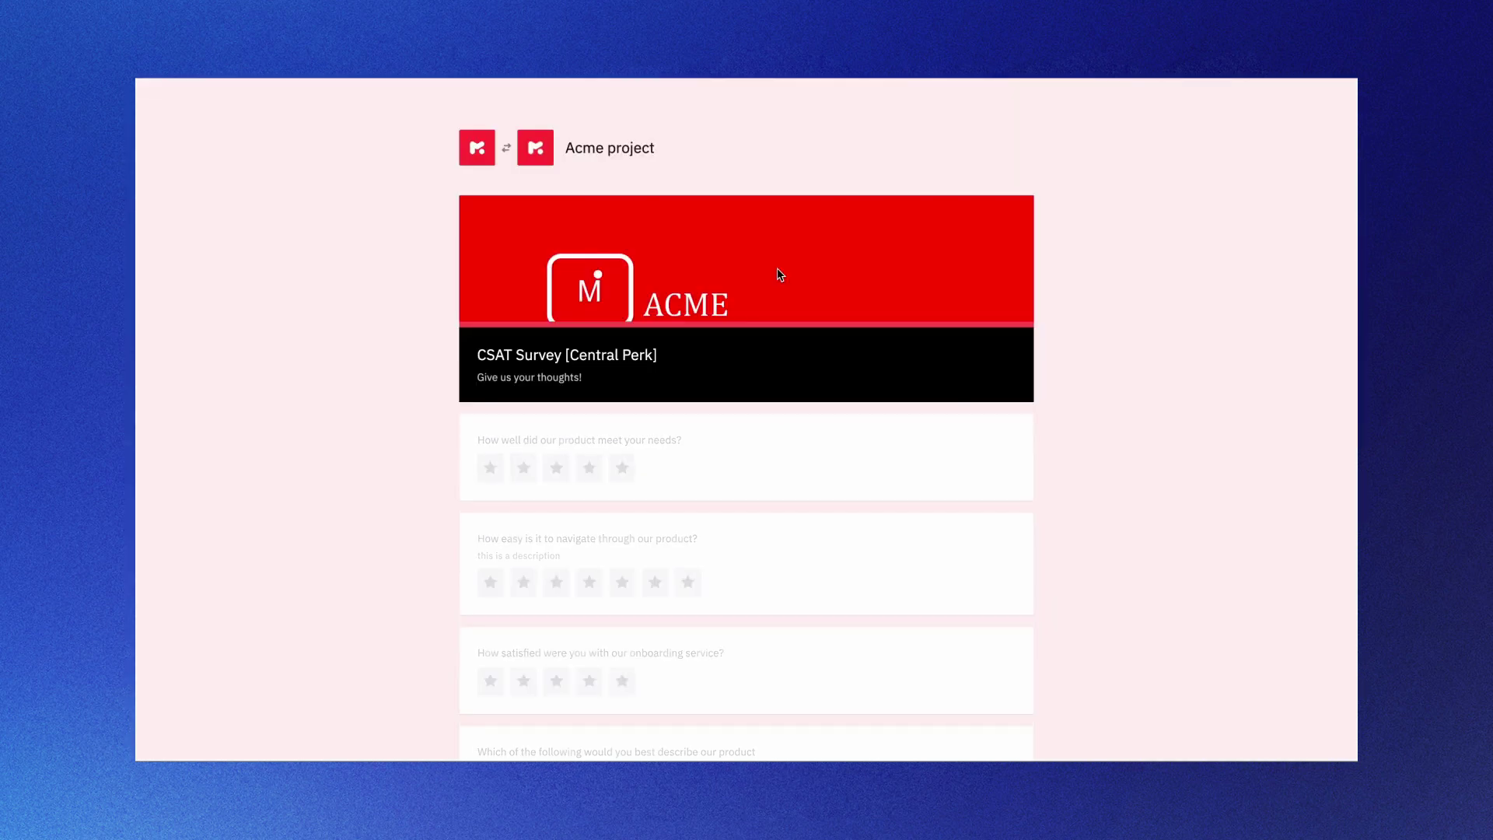
{"action": "scroll", "coordinate": [780, 275], "scroll_direction": "down", "scroll_amount": 5}
{"action": "scroll", "coordinate": [778, 274], "scroll_direction": "down", "scroll_amount": 15}
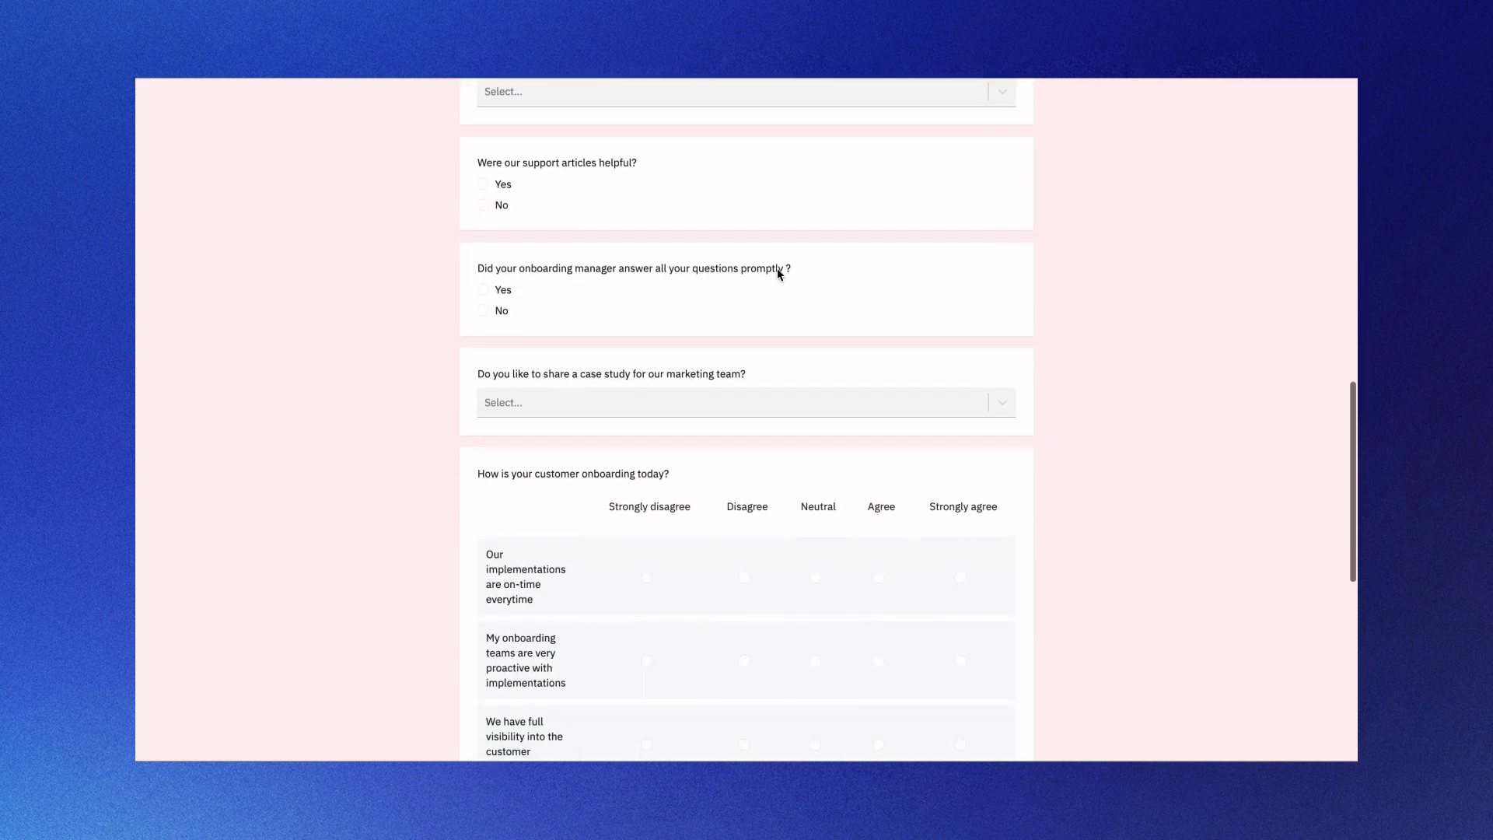
{"action": "scroll", "coordinate": [778, 274], "scroll_direction": "up", "scroll_amount": 20}
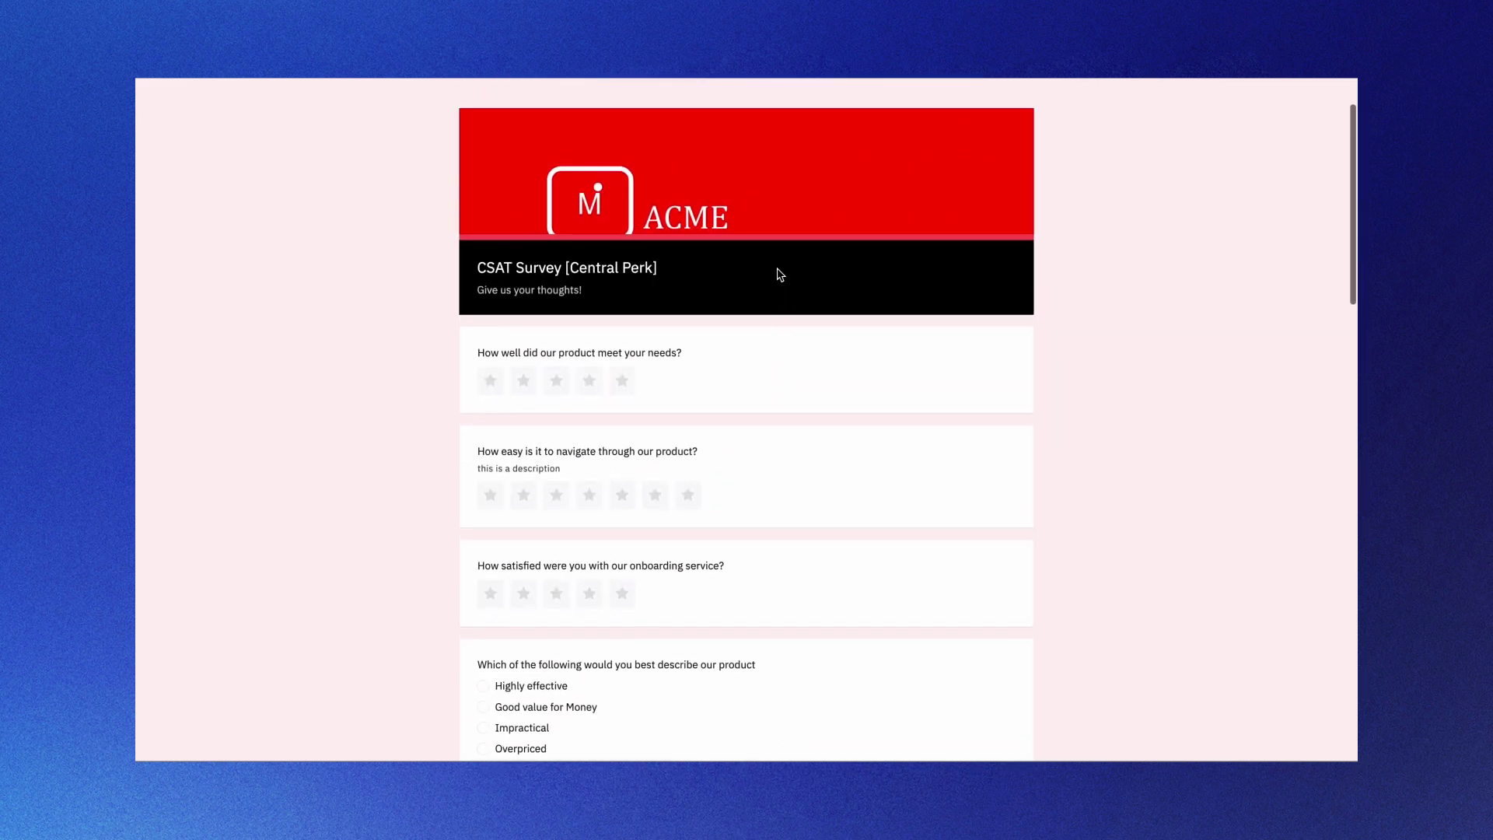